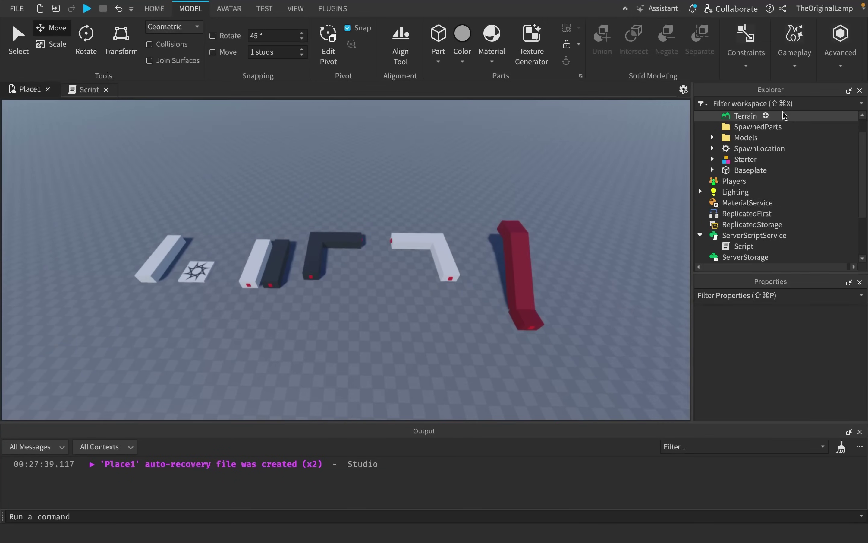
# Step: Move the Models folder out of Workspace and into ReplicatedStorage
pyautogui.click(746, 138)
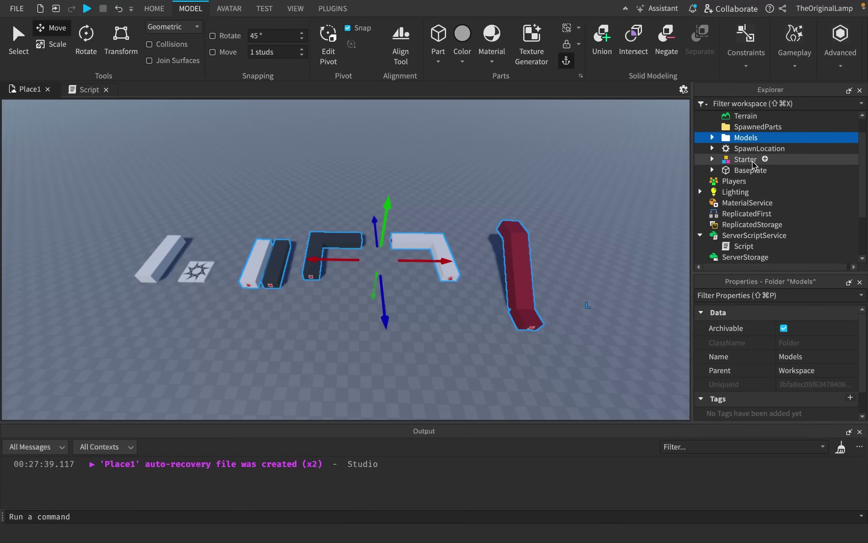
pyautogui.press('Delete')
pyautogui.press('super+shift+v')
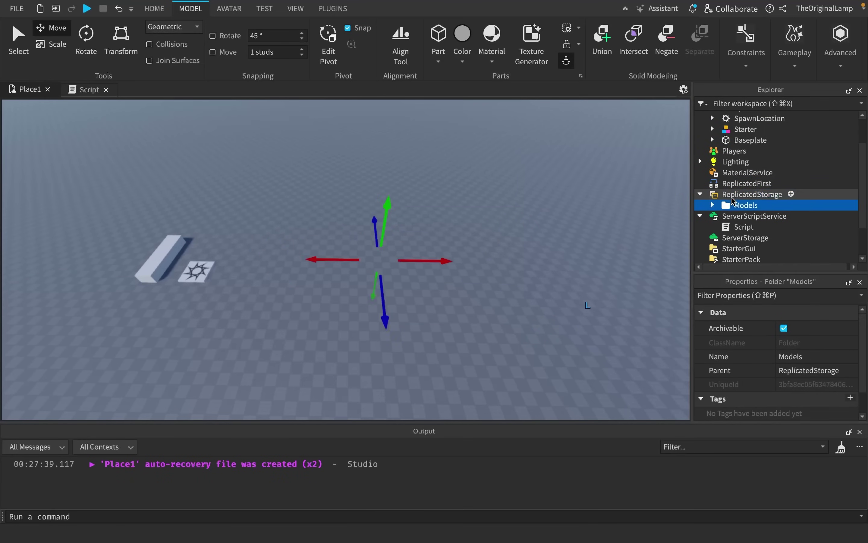
# Step: Change script line 1 to game.ReplicatedStorage:WaitForChild("Models")
pyautogui.click(83, 91)
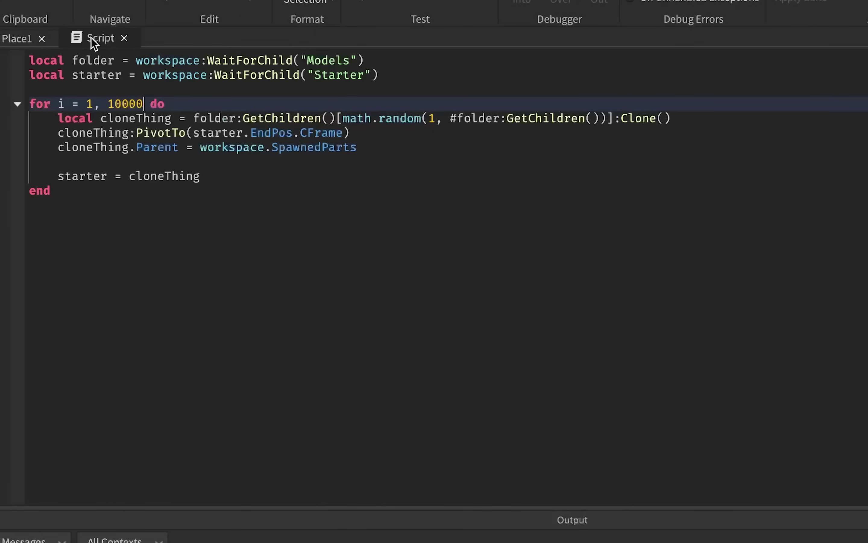
pyautogui.doubleClick(168, 60)
pyautogui.press('BackSpace')
pyautogui.write('game/re')
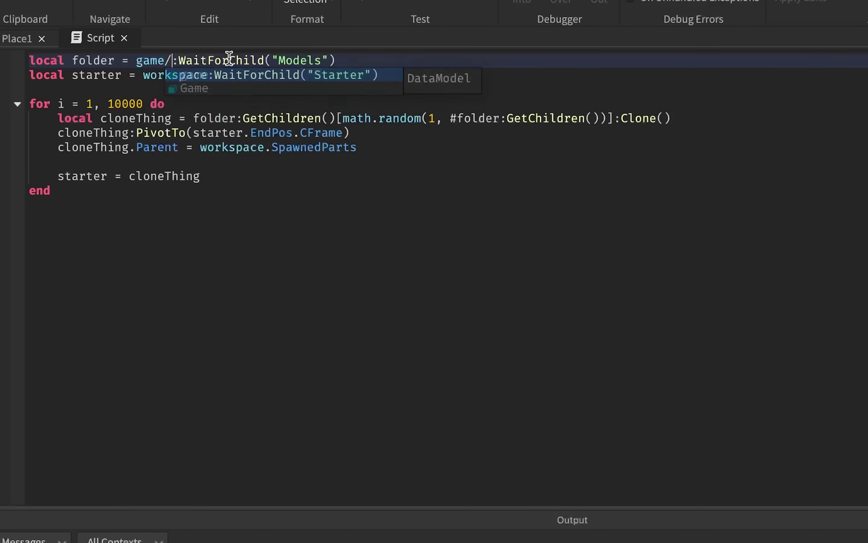
pyautogui.press('BackSpace')
pyautogui.press('BackSpace')
pyautogui.press('BackSpace')
pyautogui.write('.re')
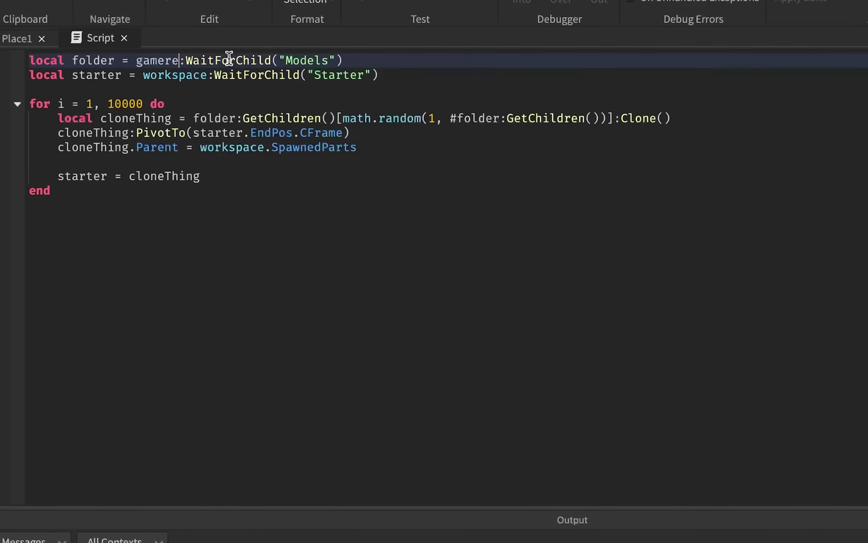
pyautogui.press('Tab')
pyautogui.click(402, 61)
pyautogui.doubleClick(416, 61)
pyautogui.write('M')
pyautogui.press('Tab')
pyautogui.click(456, 75)
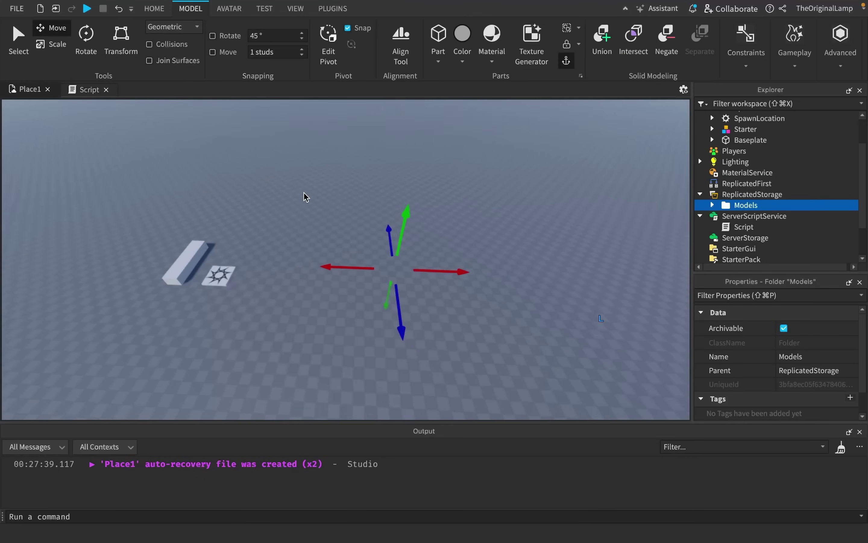
# Step: Run the game to test the generation, then start a new line below the loop
pyautogui.click(163, 11)
pyautogui.click(559, 44)
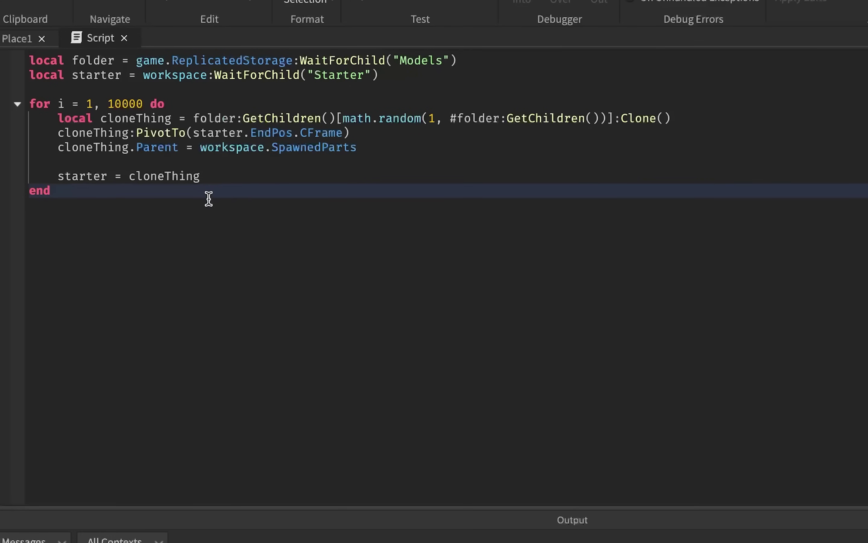
pyautogui.press('Return')
pyautogui.press('Return')
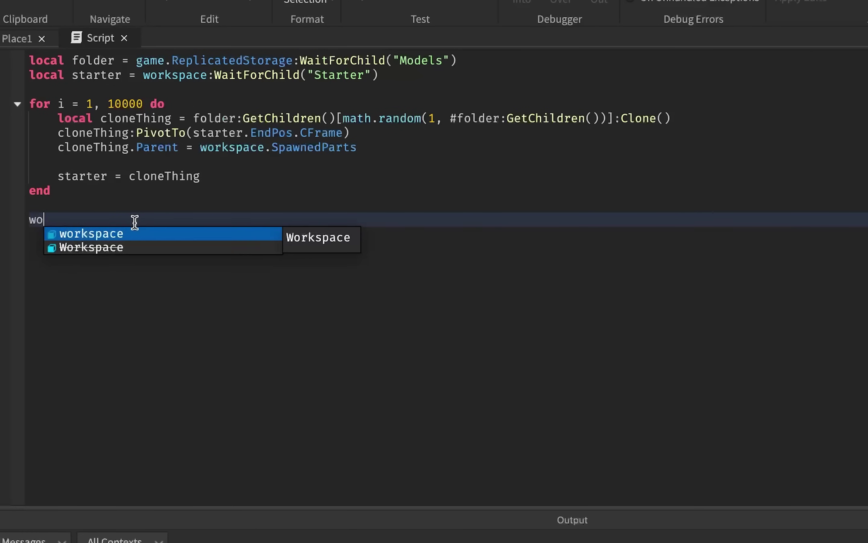
# Step: After the loop, set workspace.SpawnLocation.Position to the last segment's EndPos position, then play-test
pyautogui.write('workspace.sp')
pyautogui.write('.Position = s')
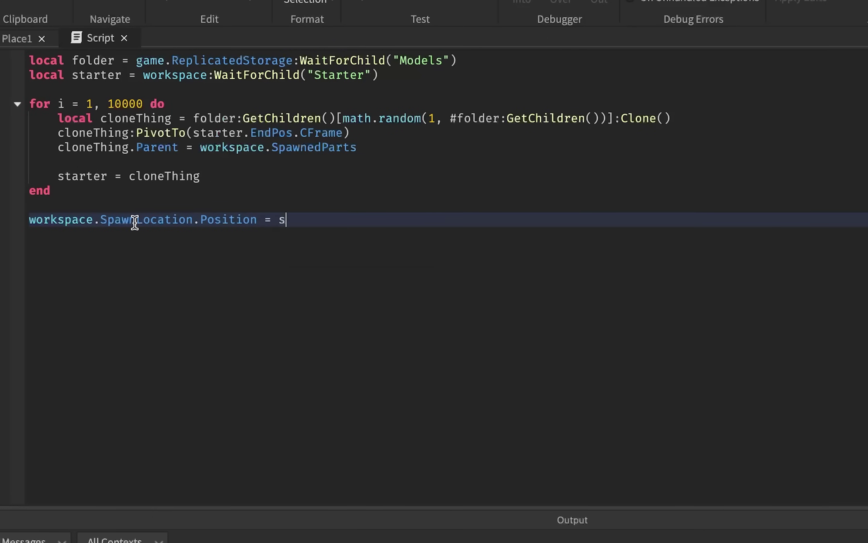
pyautogui.write('tarter.pri')
pyautogui.press('Tab')
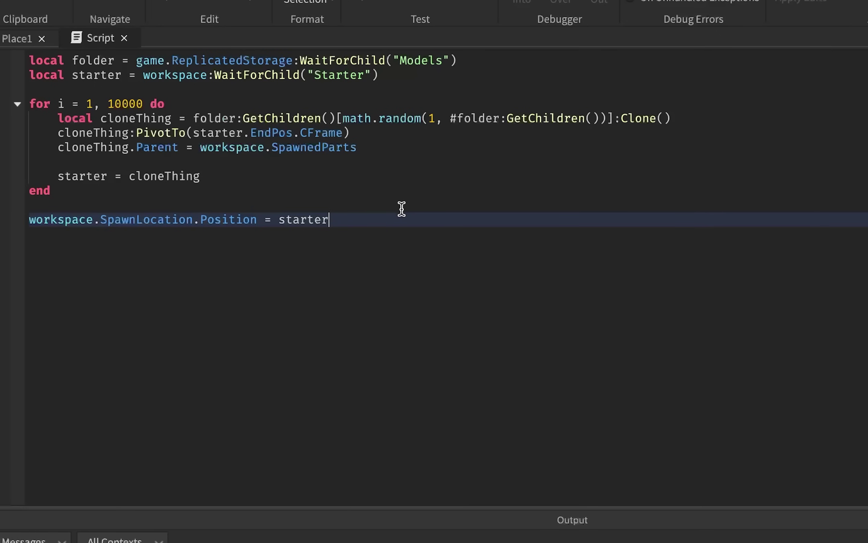
pyautogui.write('.E')
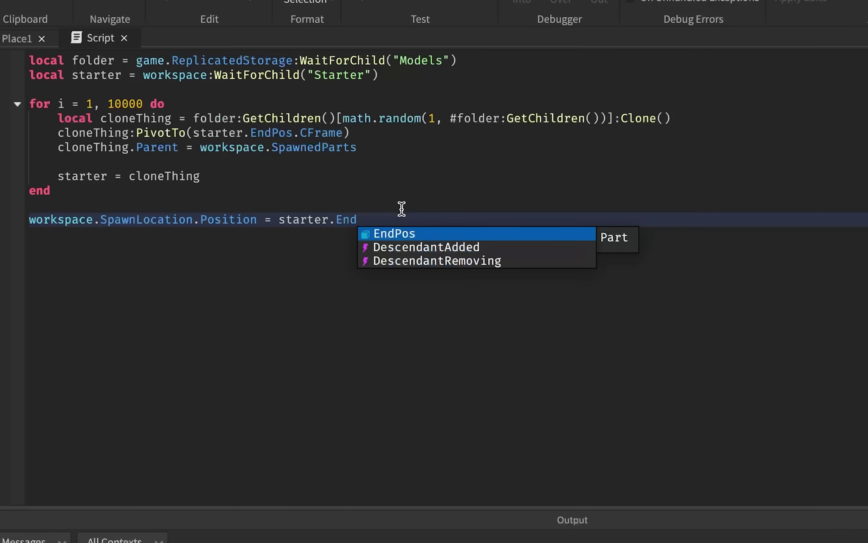
pyautogui.write('nd')
pyautogui.press('Tab')
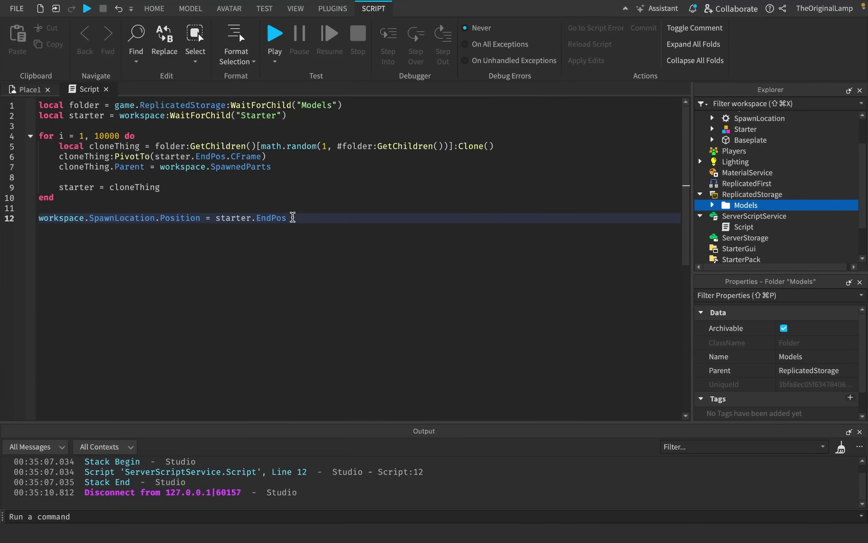
pyautogui.write('.Po')
pyautogui.press('Tab')
pyautogui.click(279, 39)
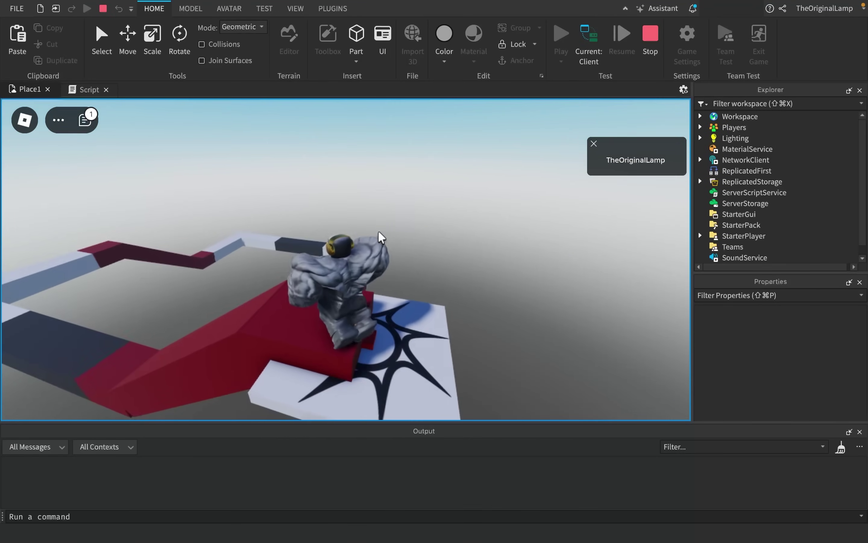
# Step: Stop the test, select the WalkSpeed 40 code on lines 1–5, and start another playtest
pyautogui.hotkey('shift', 'F5')
pyautogui.moveTo(60, 146); pyautogui.dragTo(39, 105)
pyautogui.press('F5')
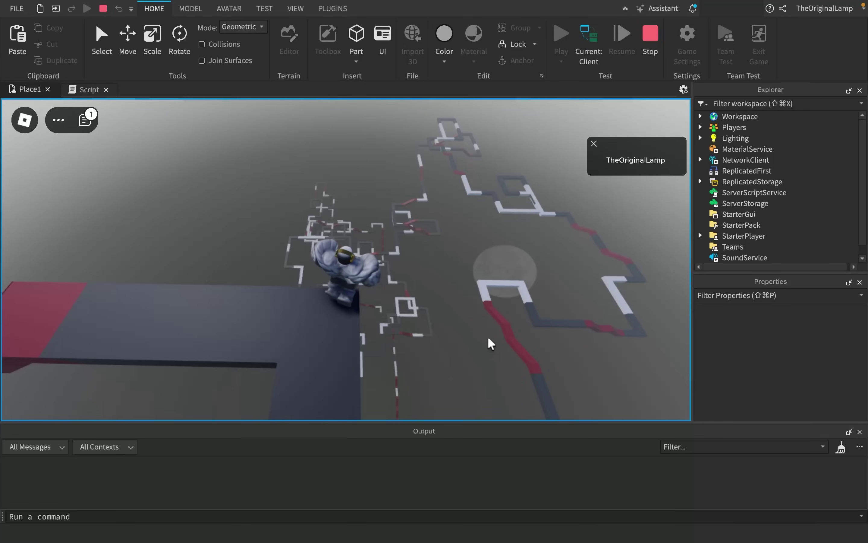
# Step: Walk the character along the long obby path, then stop the playtest
pyautogui.scroll(5, 461, 296)
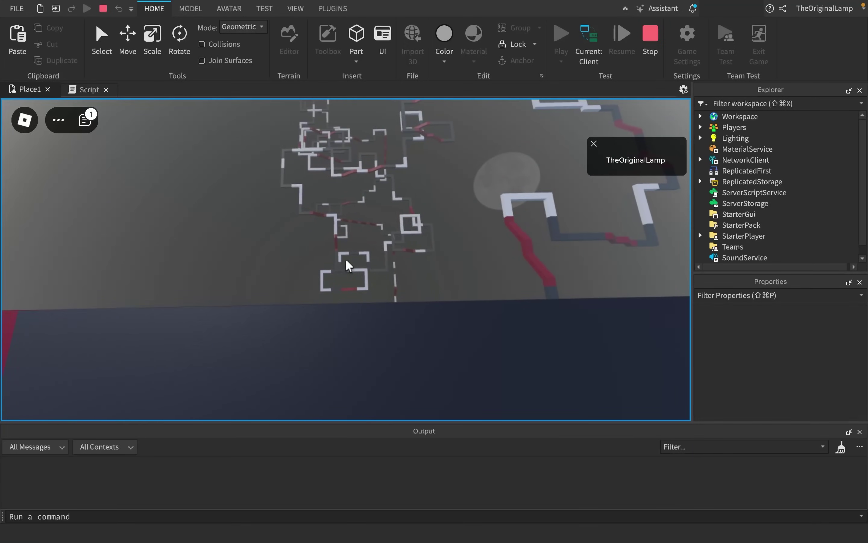
pyautogui.scroll(-5, 345, 259)
pyautogui.scroll(5, 346, 258)
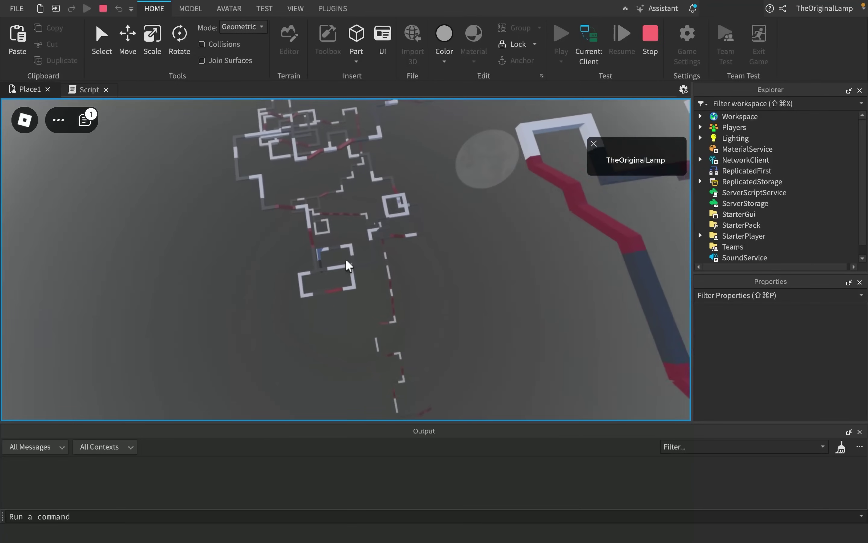
pyautogui.scroll(5, 345, 258)
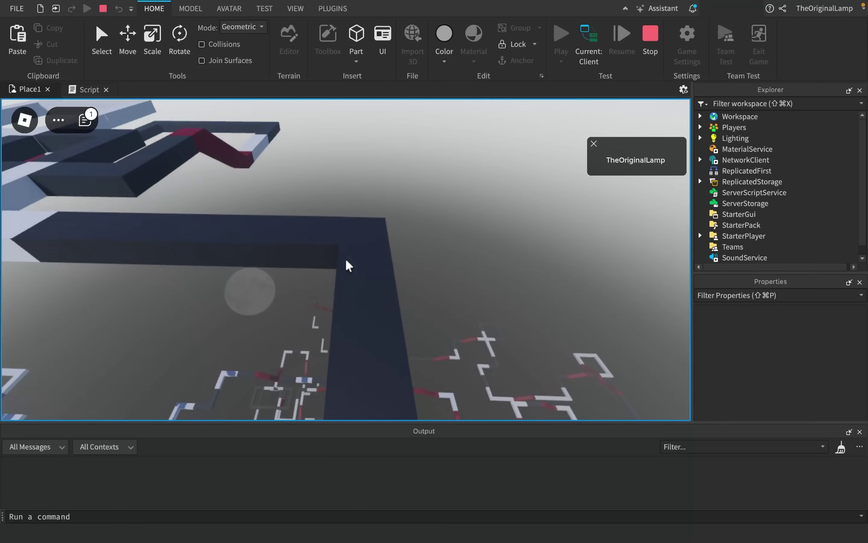
pyautogui.moveTo(345, 260); pyautogui.dragTo(344, 257, button='right')
pyautogui.press('w')
pyautogui.click(649, 34)
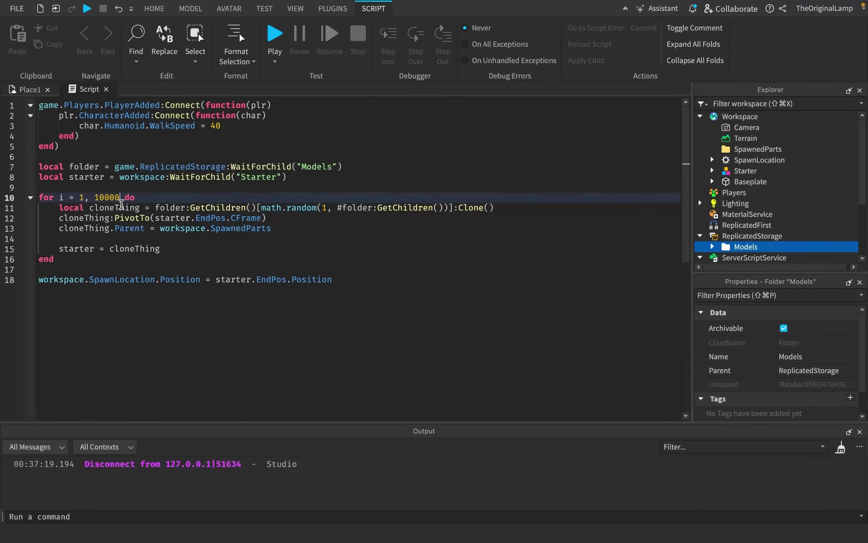
# Step: Below the SpawnedParts parenting line, begin a new statement typing cloneThing.to
pyautogui.click(151, 203)
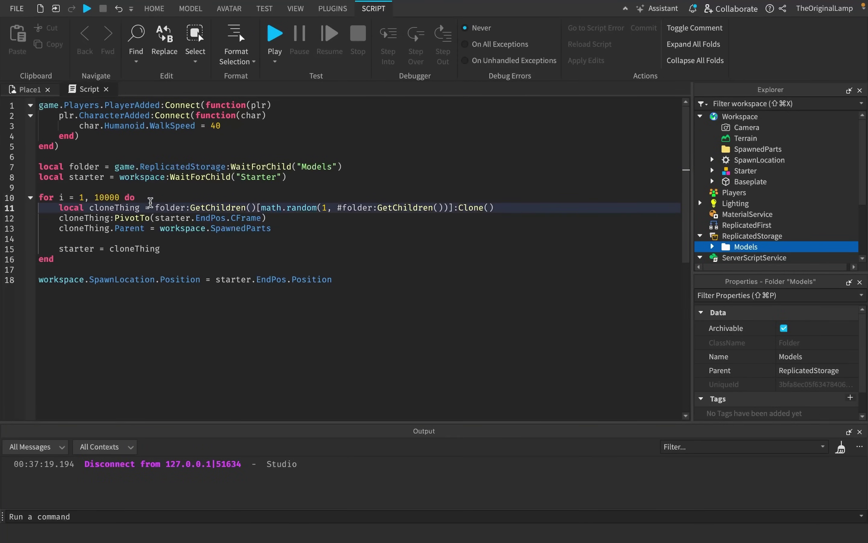
pyautogui.click(54, 90)
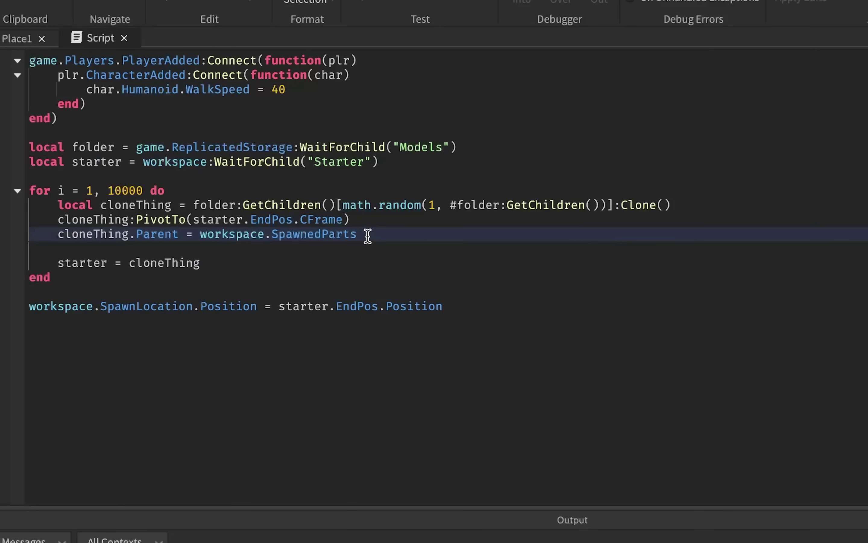
pyautogui.press('Return')
pyautogui.press('Return')
pyautogui.write('clone')
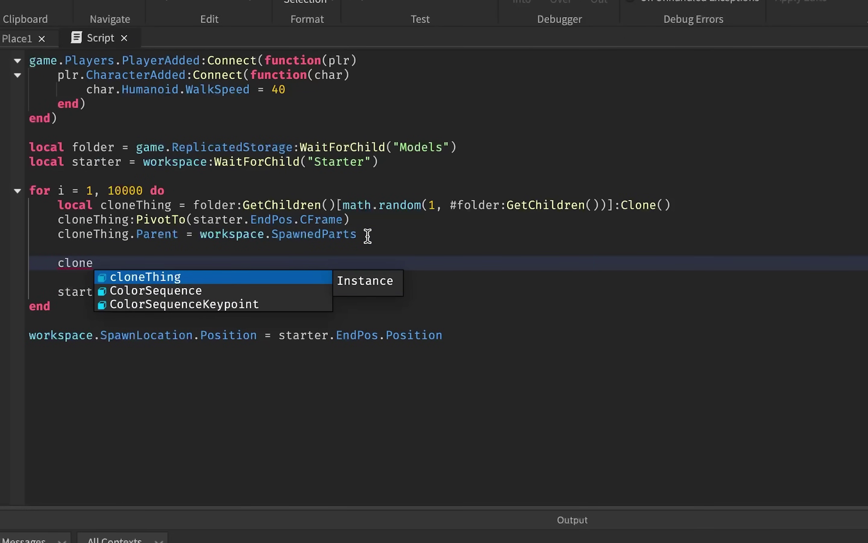
pyautogui.press('Tab')
pyautogui.write('.to')
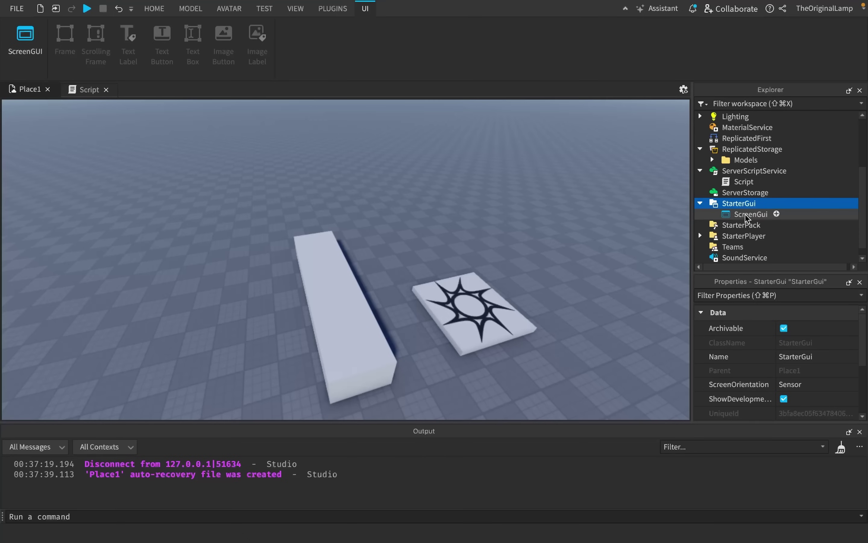
# Step: Add a TextLabel to the ScreenGui under StarterGui
pyautogui.click(751, 214)
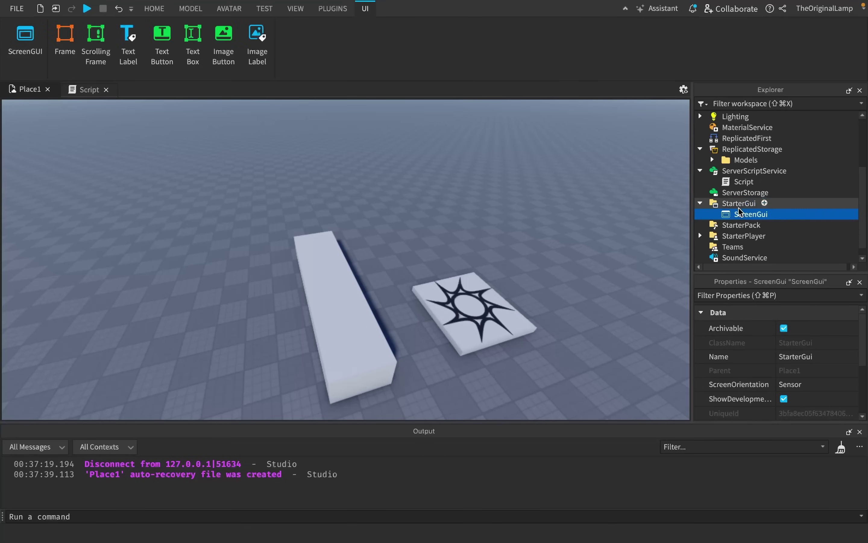
pyautogui.click(131, 66)
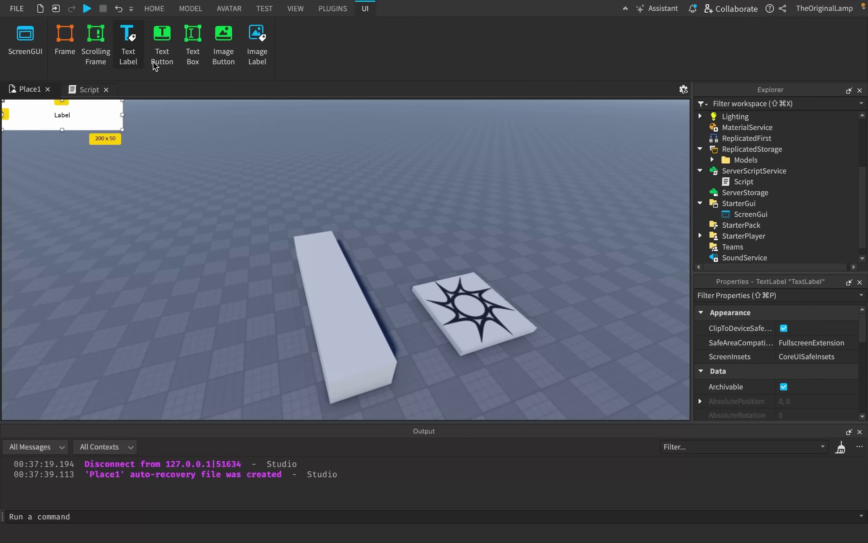
pyautogui.scroll(-5, 807, 341)
pyautogui.scroll(-1, 805, 334)
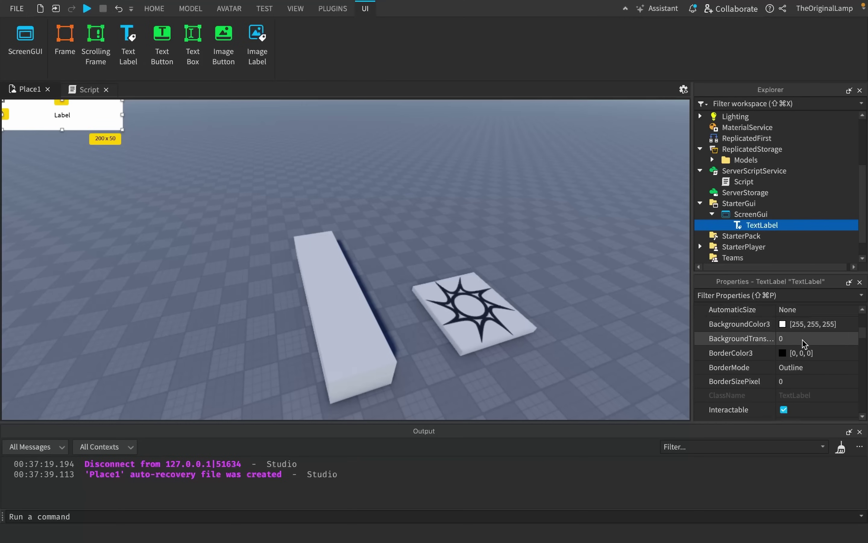
pyautogui.scroll(4, 803, 341)
# Step: Resize the label from full-screen 1,0,1,0 into a small box at top centre
pyautogui.click(799, 396)
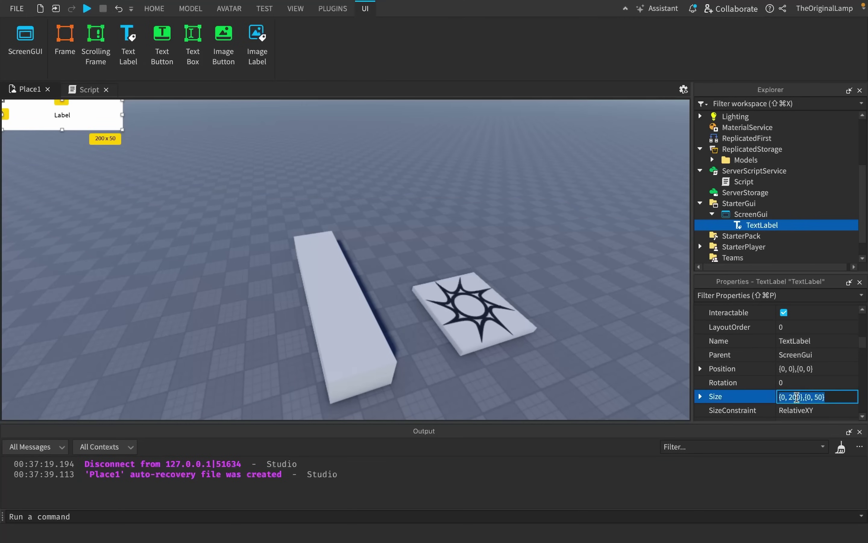
pyautogui.write('1,0,1,0')
pyautogui.press('Return')
pyautogui.moveTo(3, 101); pyautogui.dragTo(305, 117)
# Step: Clear the label's BackgroundTransparency, set its Text to 'Reach the bottom!', and playtest
pyautogui.scroll(4, 798, 353)
pyautogui.click(799, 352)
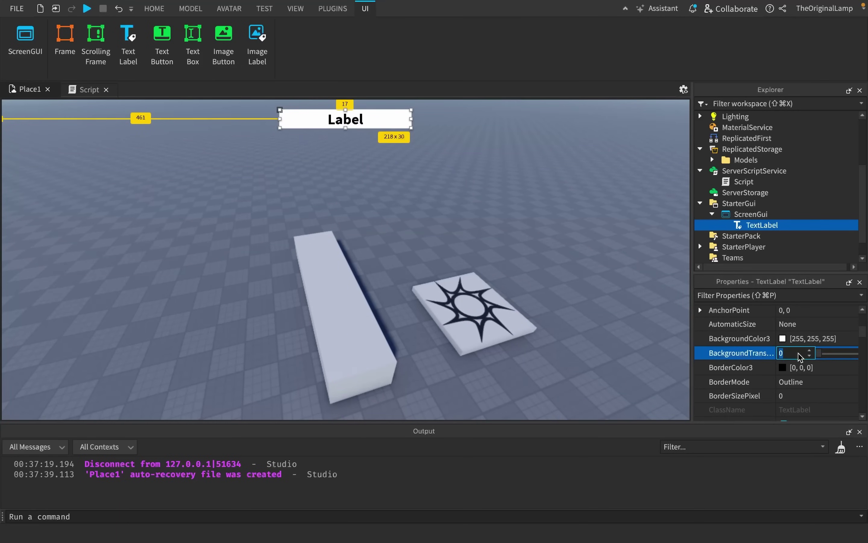
pyautogui.scroll(-10, 800, 383)
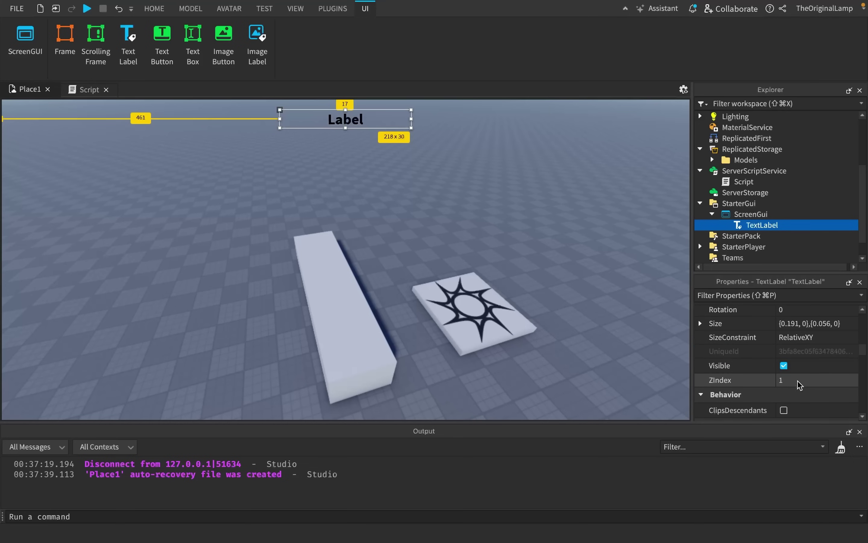
pyautogui.click(802, 369)
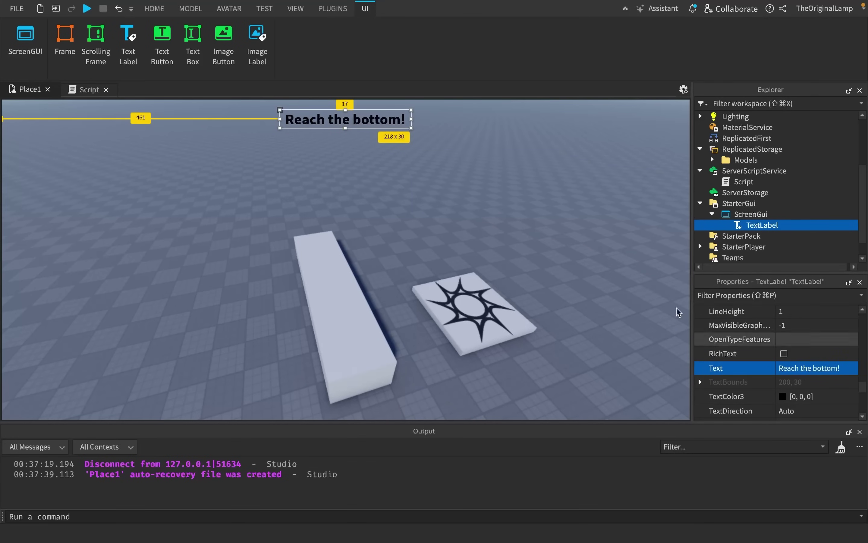
pyautogui.press('F5')
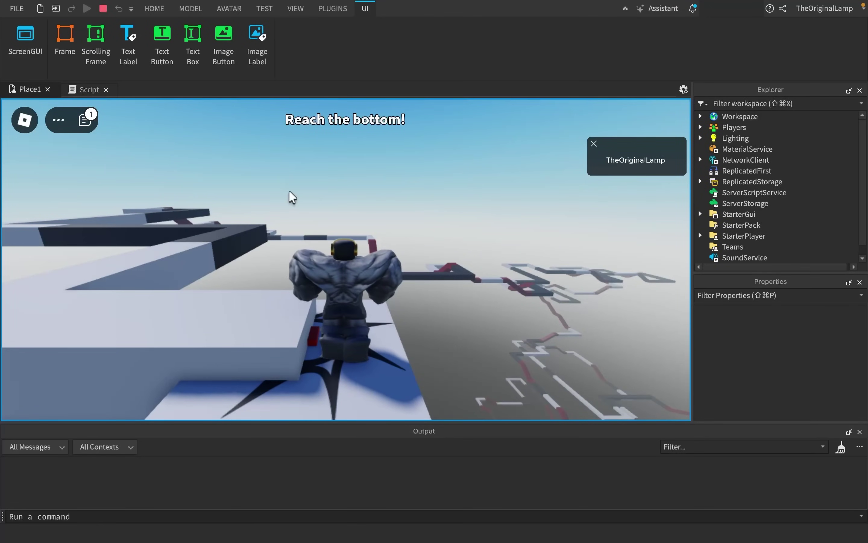
# Step: Walk the character through the red-and-white obby, close the Script tab, and stop the test
pyautogui.moveTo(291, 196); pyautogui.dragTo(290, 196, button='right')
pyautogui.press('w')
pyautogui.moveTo(415, 254); pyautogui.dragTo(399, 247, button='right')
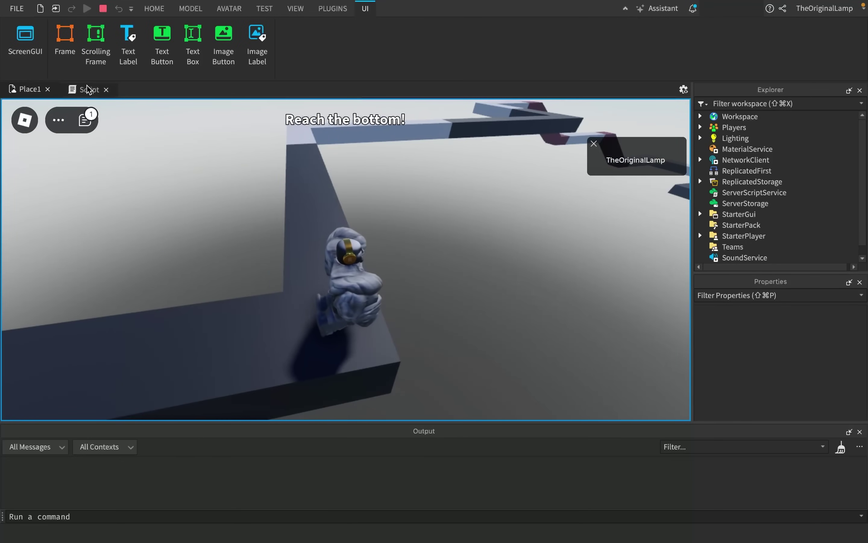
pyautogui.click(106, 90)
pyautogui.moveTo(367, 232); pyautogui.dragTo(447, 366, button='right')
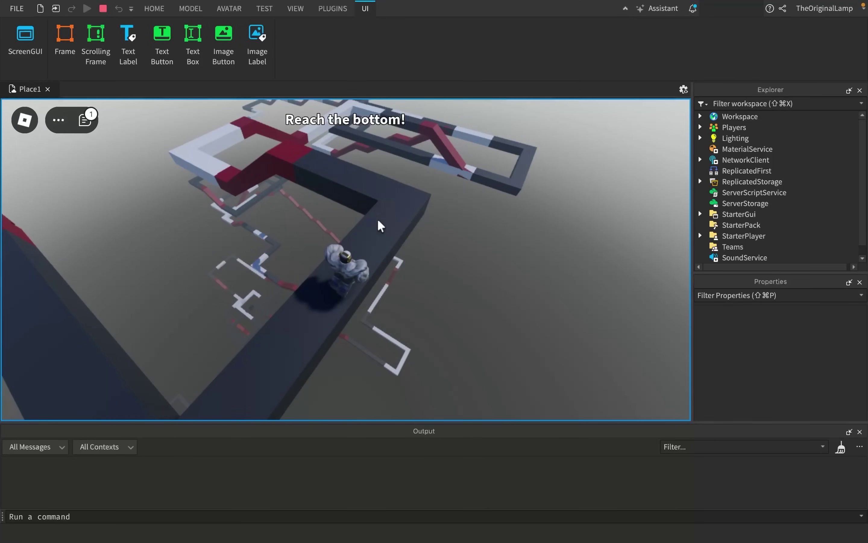
pyautogui.click(103, 8)
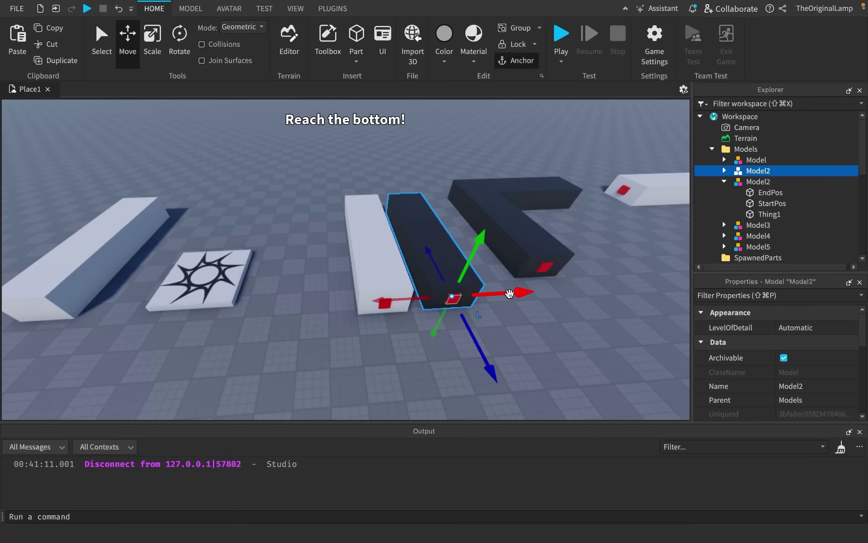
# Step: Move Model2's block along the X axis and rename it Model6
pyautogui.moveTo(510, 293); pyautogui.dragTo(362, 301)
pyautogui.press('F2')
pyautogui.write('Model6')
pyautogui.press('Return')
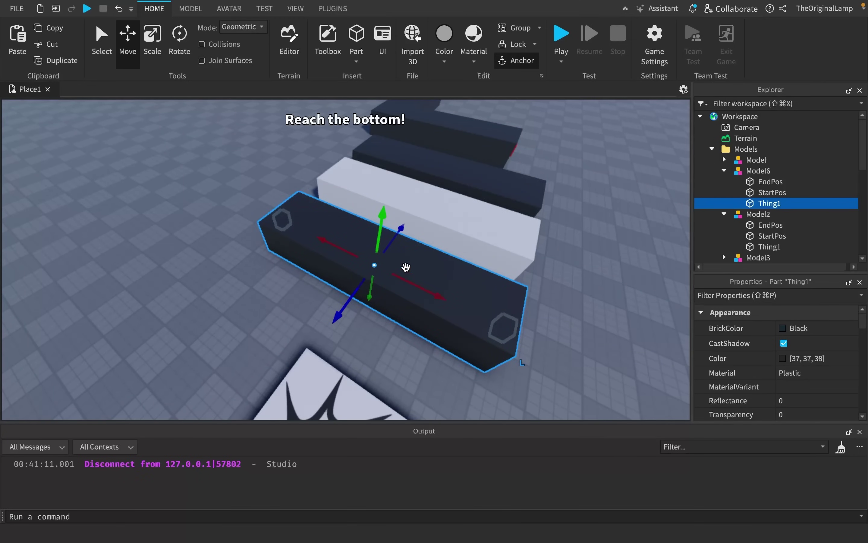
# Step: Duplicate Thing1 and scale the copy into a small Really red Neon Killbrick
pyautogui.press('super+d')
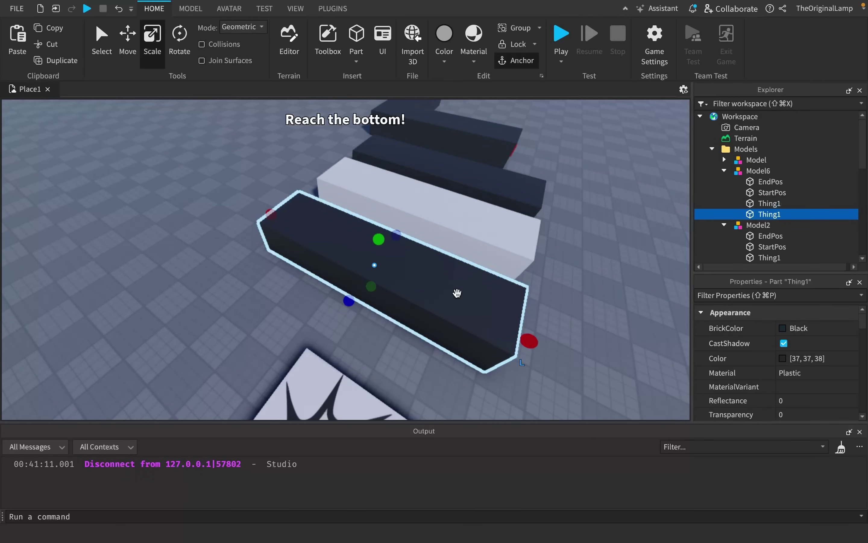
pyautogui.moveTo(494, 327); pyautogui.dragTo(528, 338)
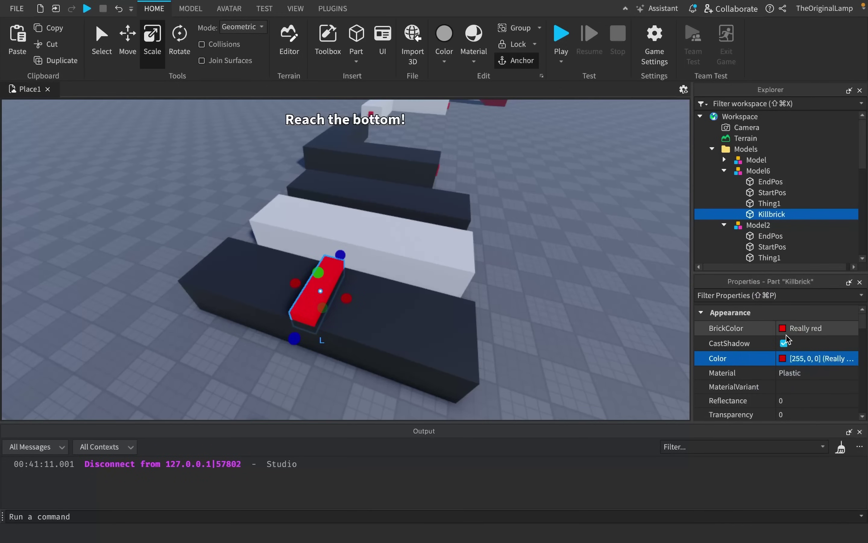
pyautogui.click(792, 436)
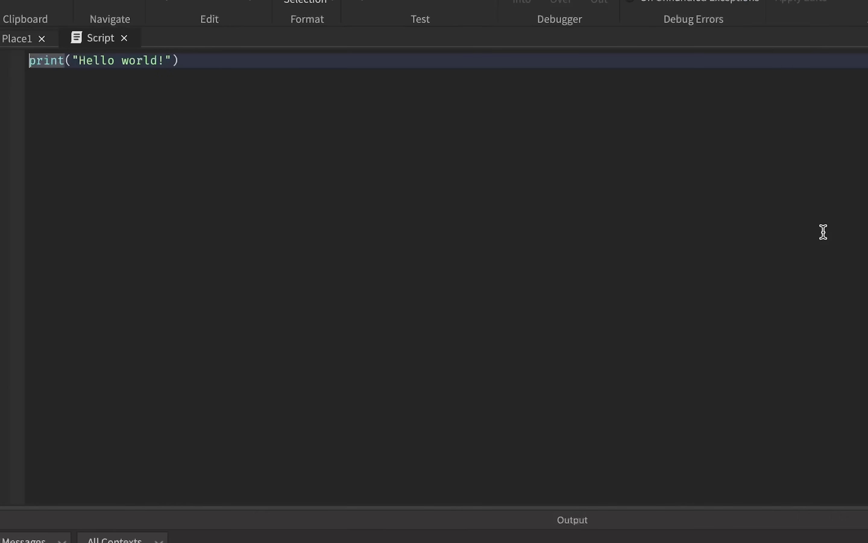
# Step: Write the Killbrick Touched script that checks hit.Parent for a Humanoid and sets its Health
pyautogui.press('super+a')
pyautogui.write('script.Parent.Touched:Connect(function(')
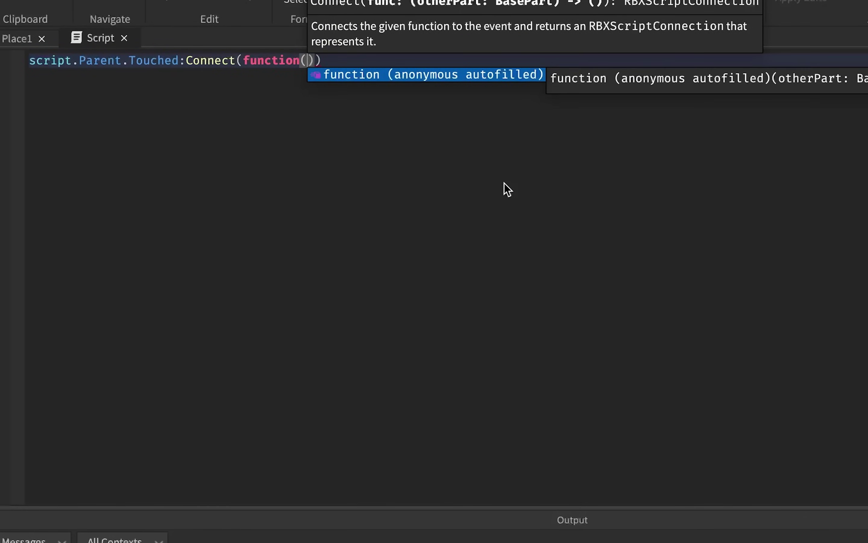
pyautogui.write('hit')
pyautogui.press('Return')
pyautogui.write('if hit.parent:FindFirstChild("Hum')
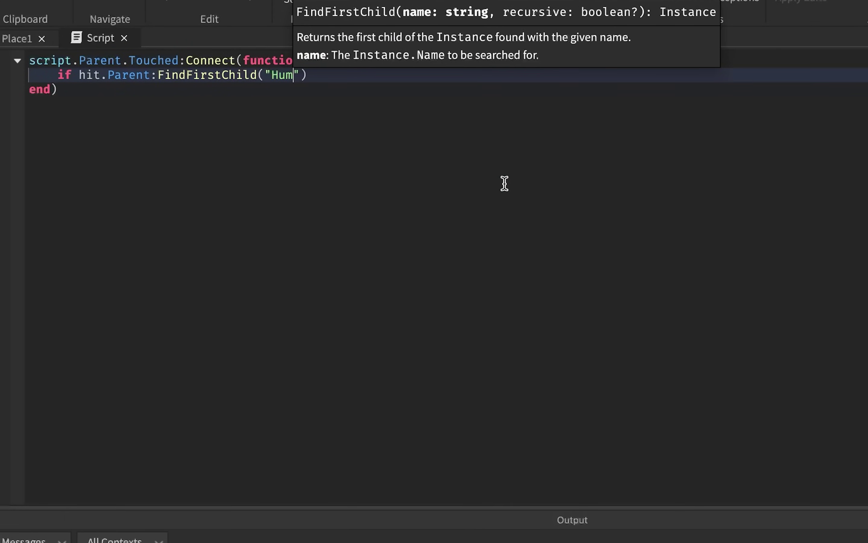
pyautogui.write('anoid") th')
pyautogui.press('Tab')
pyautogui.press('Return')
pyautogui.write('hit.Parent.Hum')
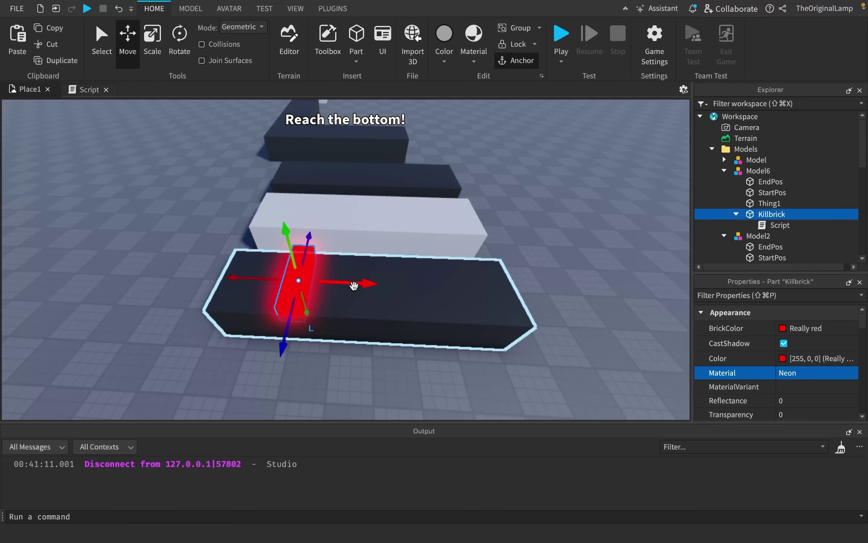
# Step: Make two more Killbrick copies spaced along Model6's block
pyautogui.hotkey('ctrl', 'd')
pyautogui.moveTo(354, 285); pyautogui.dragTo(491, 285)
pyautogui.hotkey('ctrl', 'd')
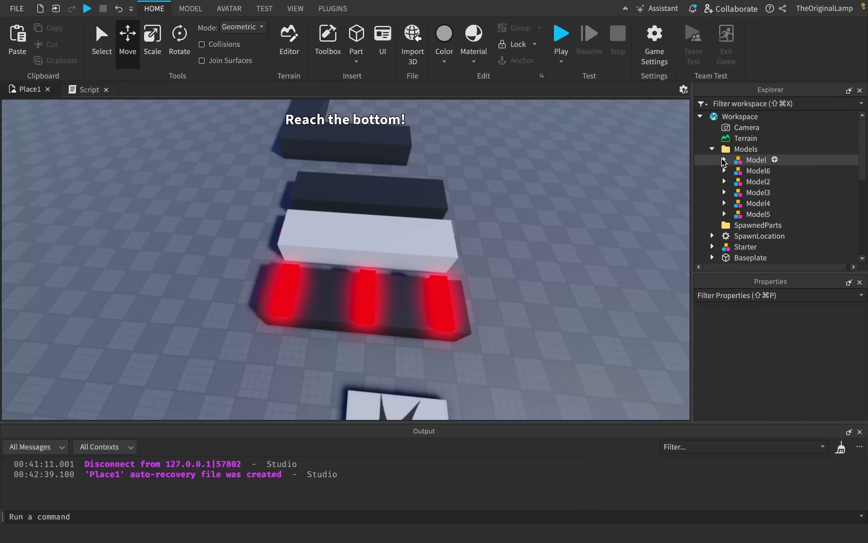
pyautogui.click(712, 149)
# Step: Delete the Models folder from Workspace, select ReplicatedStorage, and start a playtest
pyautogui.click(732, 149)
pyautogui.press('Delete')
pyautogui.scroll(-3, 717, 169)
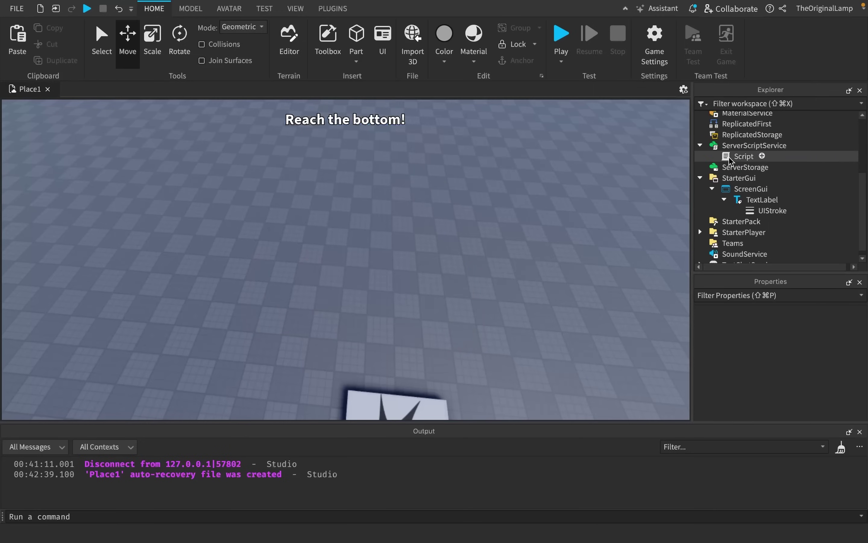
pyautogui.click(708, 146)
pyautogui.scroll(2, 709, 150)
pyautogui.click(714, 156)
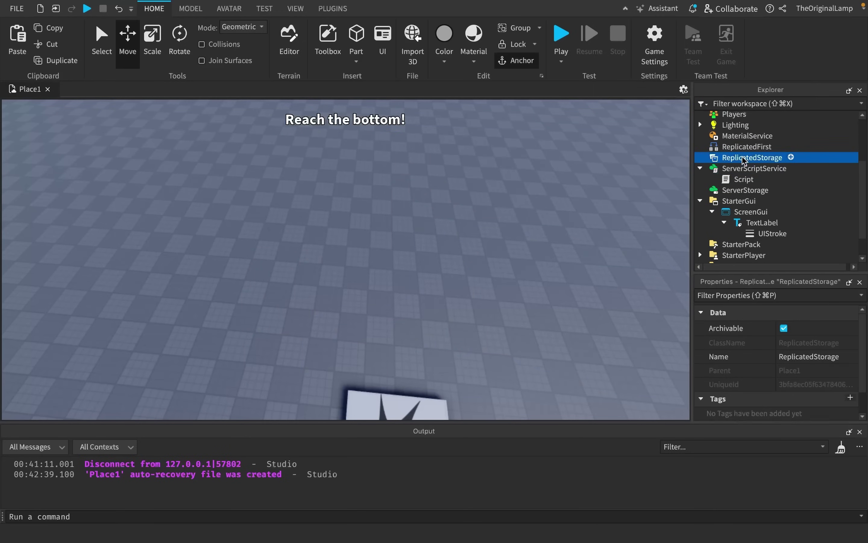
pyautogui.press('F5')
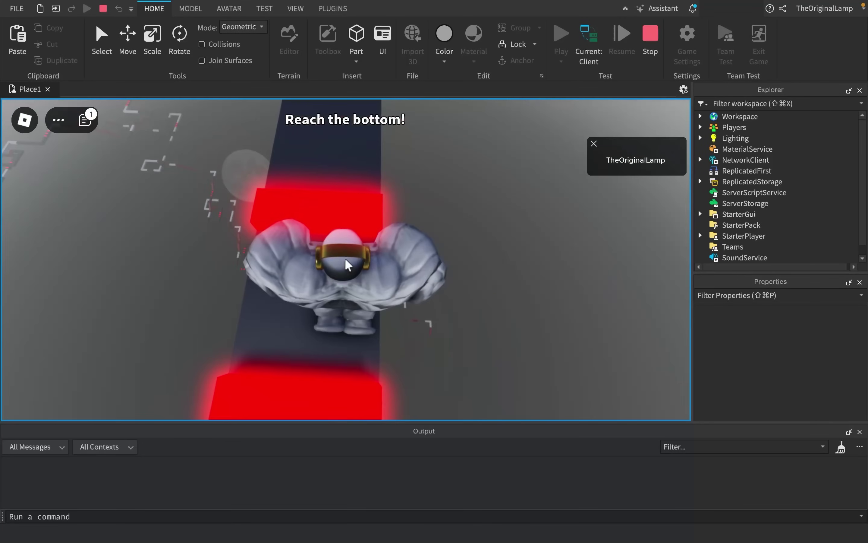
# Step: Walk the avatar from the dark path down onto the red path of the course
pyautogui.scroll(-10, 451, 258)
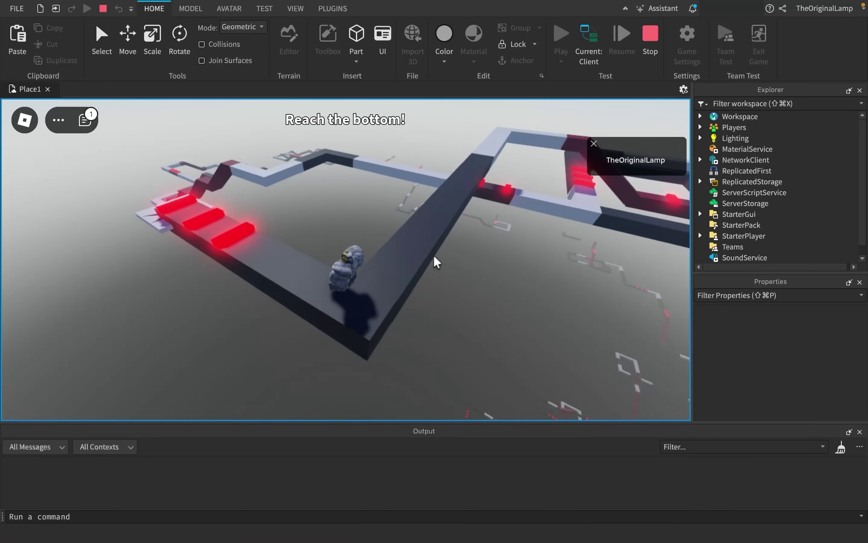
pyautogui.scroll(10, 433, 255)
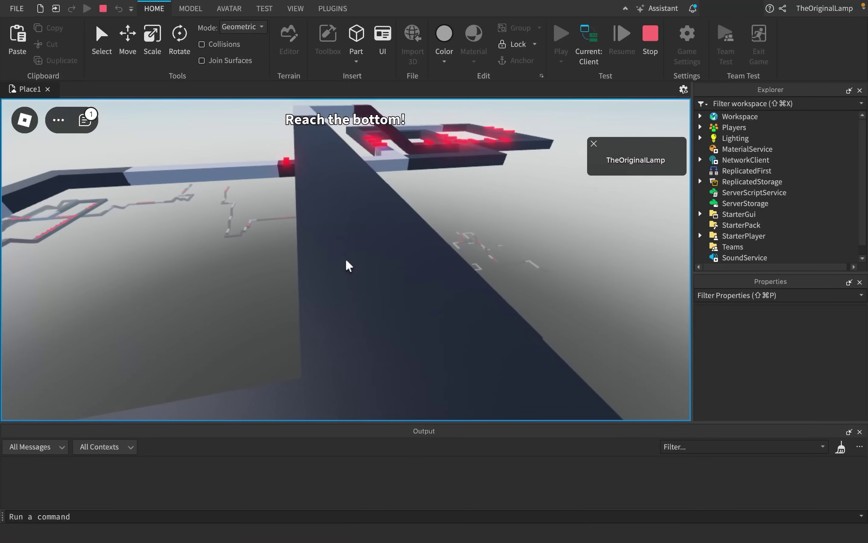
pyautogui.press('w')
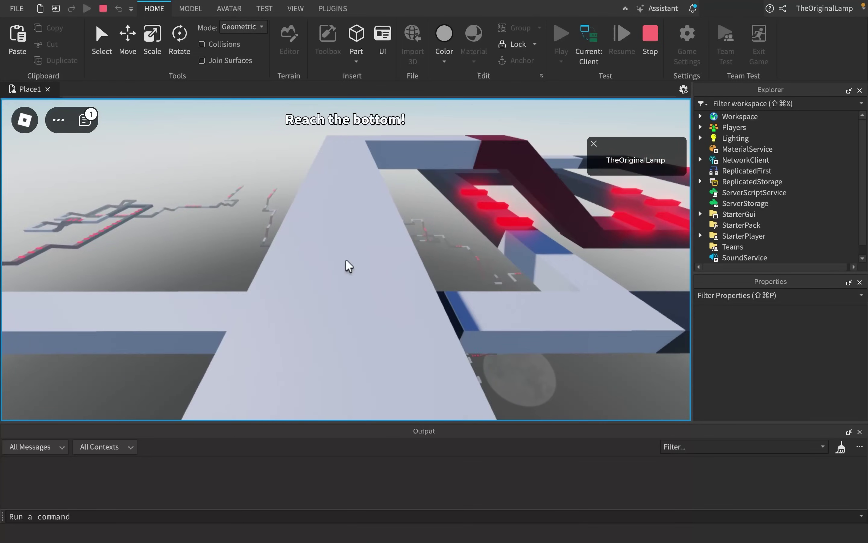
pyautogui.scroll(-5, 346, 259)
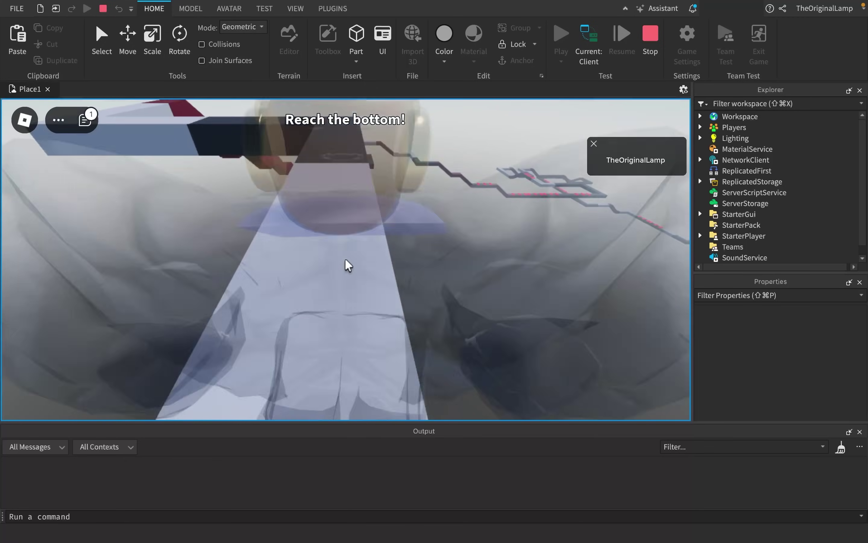
pyautogui.moveTo(409, 269); pyautogui.dragTo(413, 227, button='right')
pyautogui.press('w')
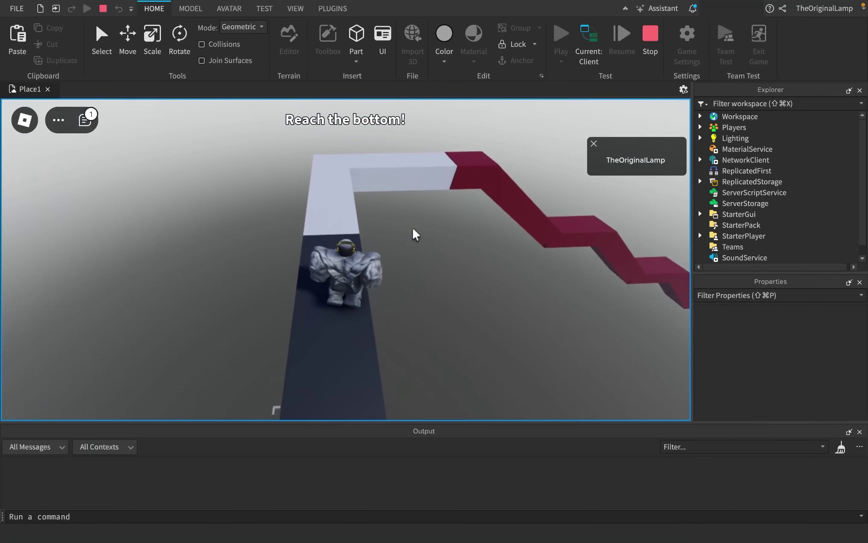
pyautogui.press('w')
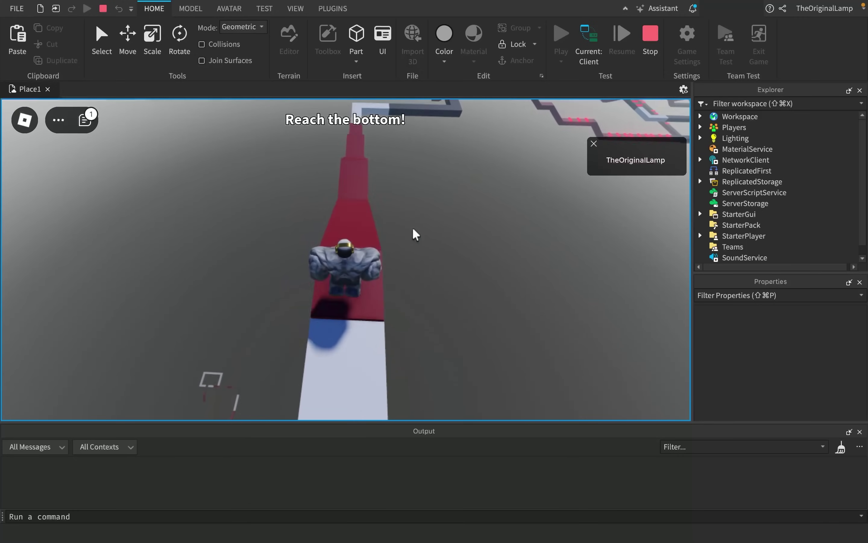
pyautogui.press('w')
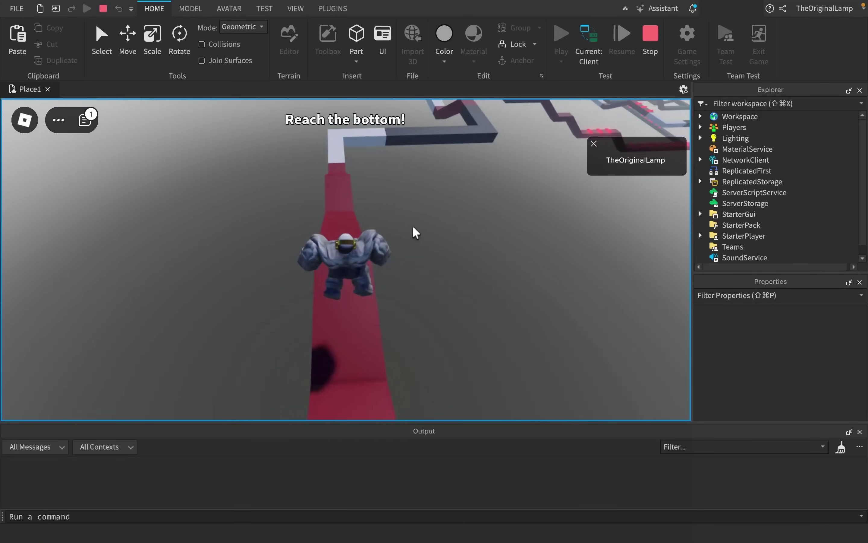
pyautogui.press('w')
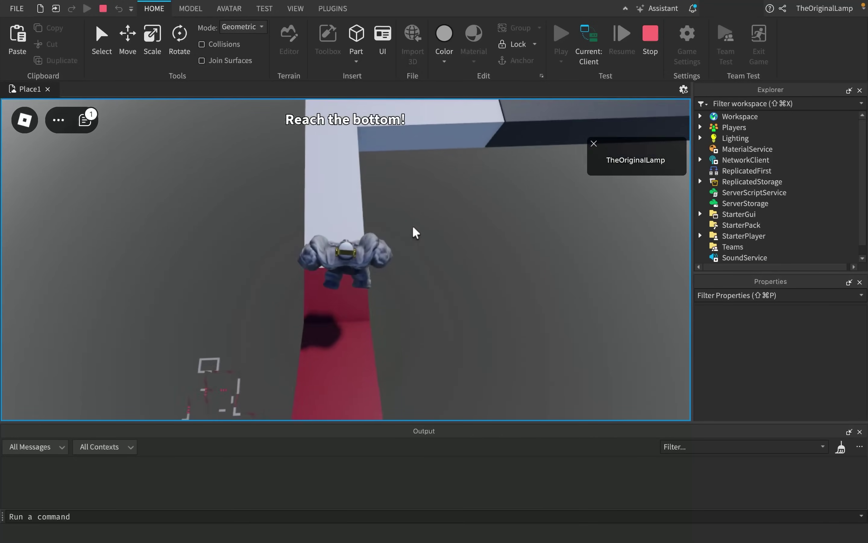
pyautogui.scroll(-8, 412, 231)
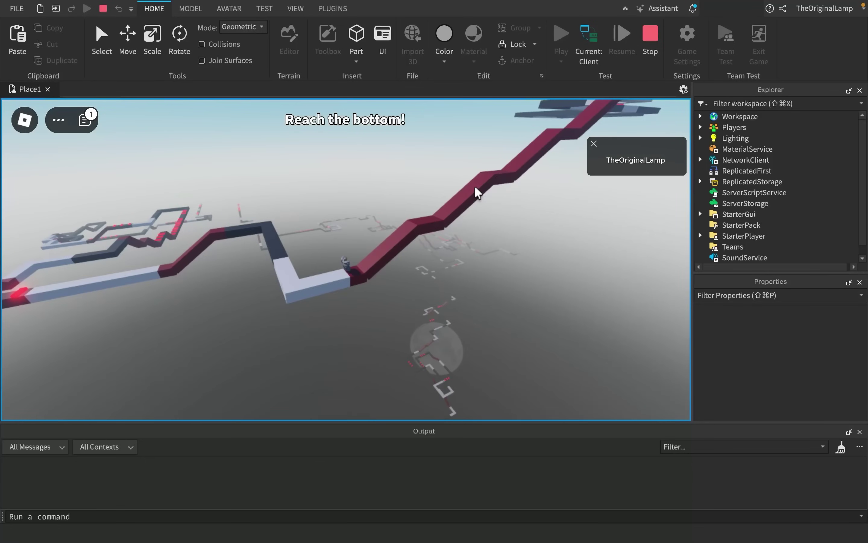
pyautogui.moveTo(562, 133); pyautogui.dragTo(563, 132, button='right')
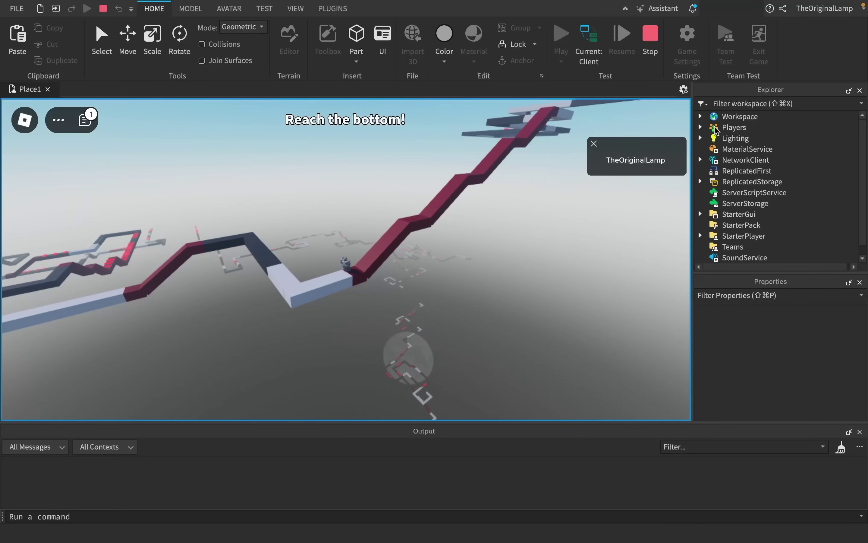
# Step: Peek inside ReplicatedStorage > Models, then collapse both again
pyautogui.click(700, 181)
pyautogui.click(712, 192)
pyautogui.scroll(-1, 739, 201)
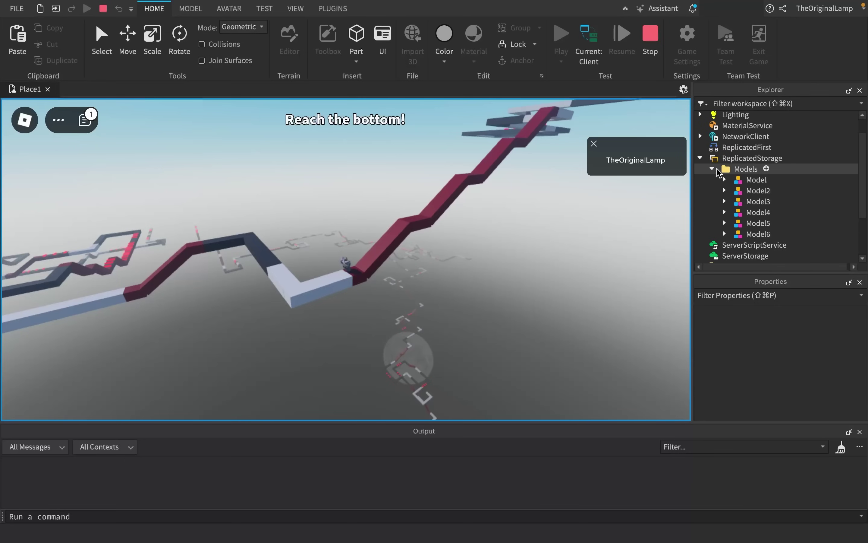
pyautogui.click(712, 169)
pyautogui.click(700, 158)
# Step: Keep walking the avatar down over the red steps, then stop the playtest
pyautogui.moveTo(504, 203); pyautogui.dragTo(504, 203, button='right')
pyautogui.scroll(5, 503, 202)
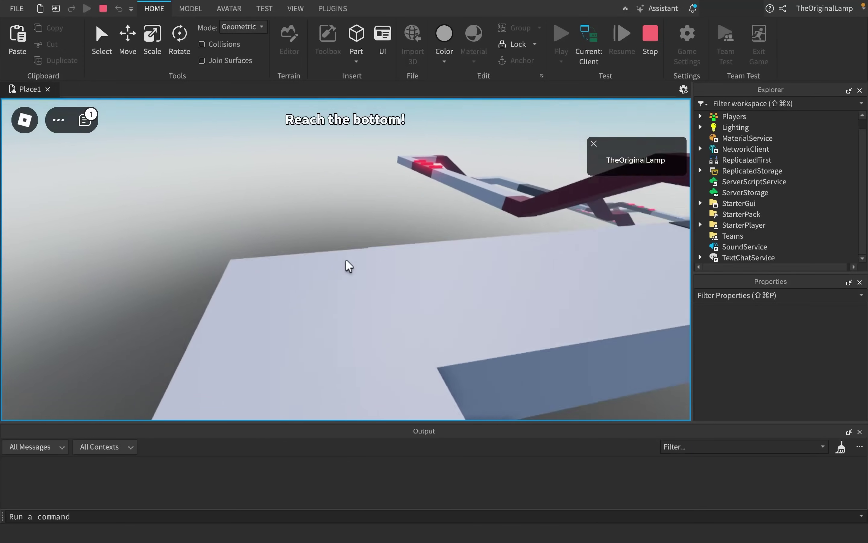
pyautogui.press('w')
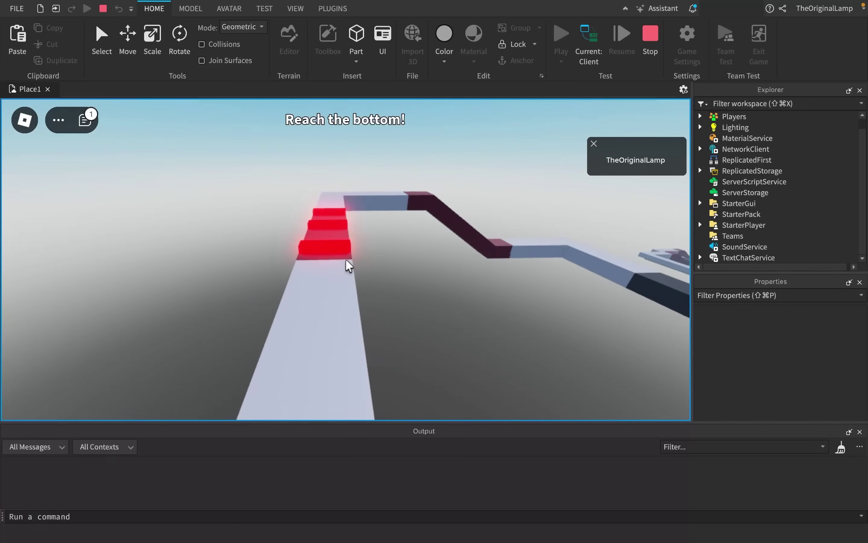
pyautogui.press('w')
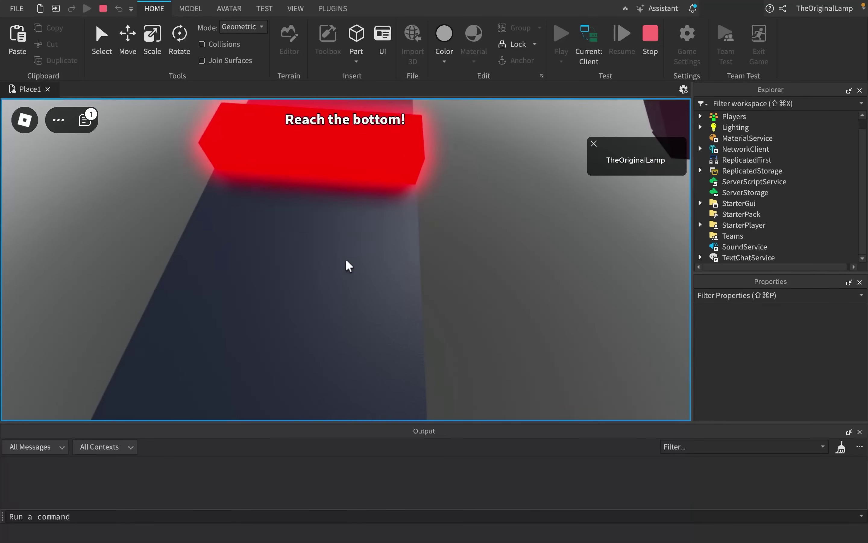
pyautogui.press('w')
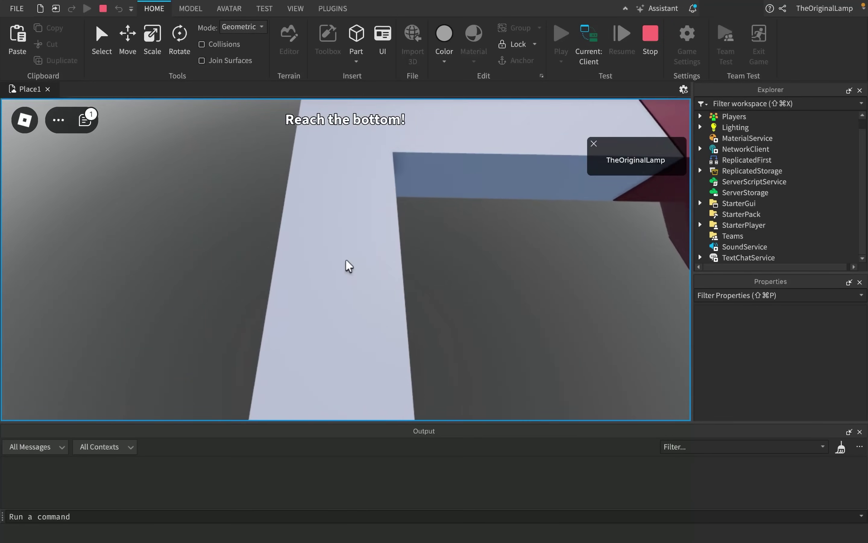
pyautogui.scroll(-5, 346, 259)
pyautogui.press('w')
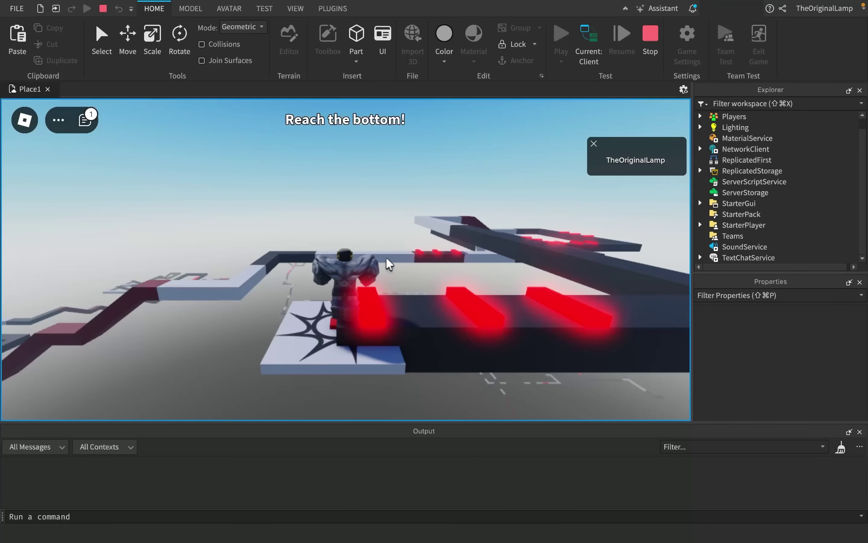
pyautogui.moveTo(387, 259); pyautogui.dragTo(387, 260, button='right')
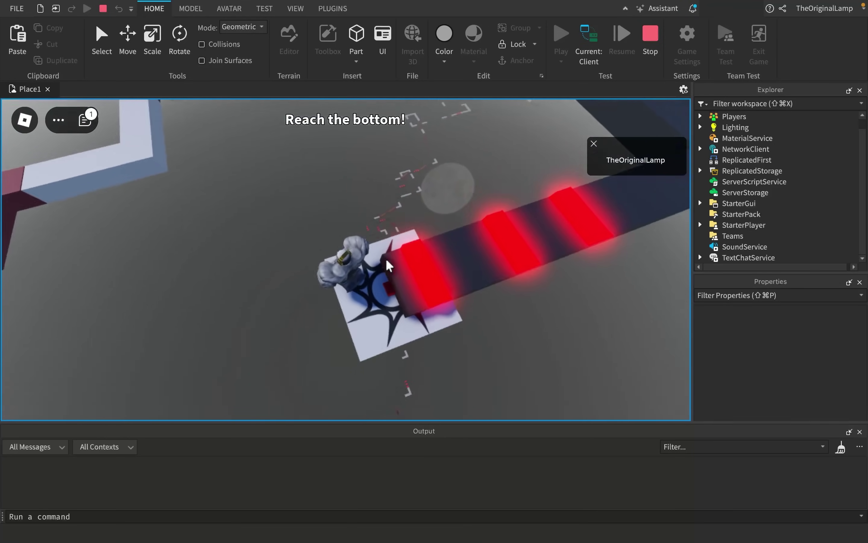
pyautogui.scroll(5, 387, 260)
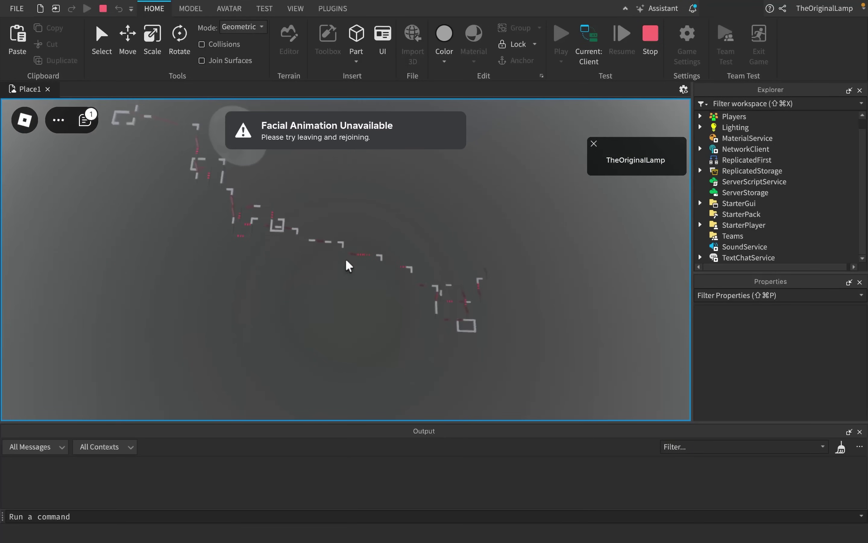
pyautogui.hotkey('shift', 'F5')
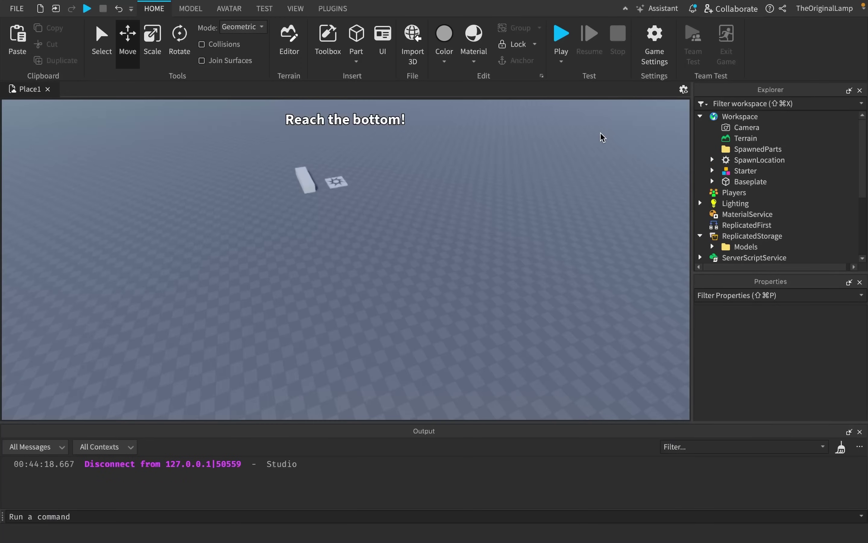
# Step: Scale the Baseplate down into a small pad around the spawn
pyautogui.click(739, 172)
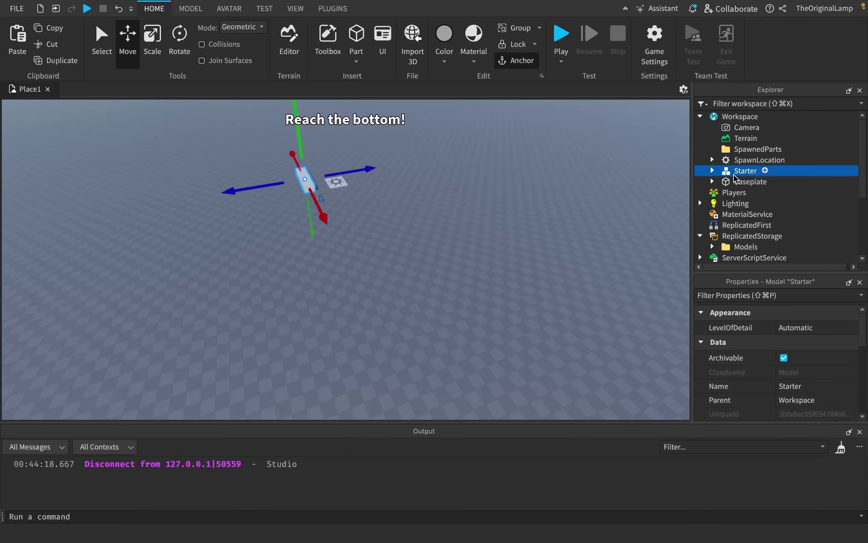
pyautogui.click(746, 181)
pyautogui.press('f')
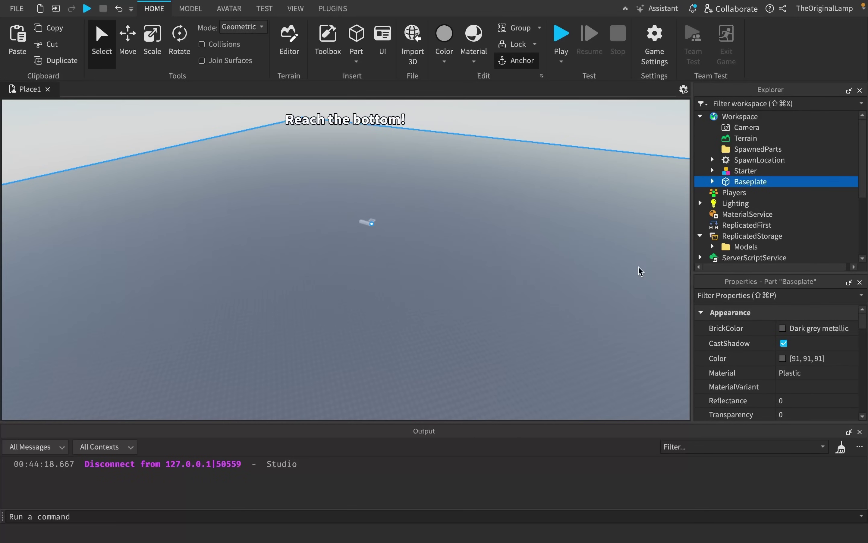
pyautogui.press('super+3')
pyautogui.press('s')
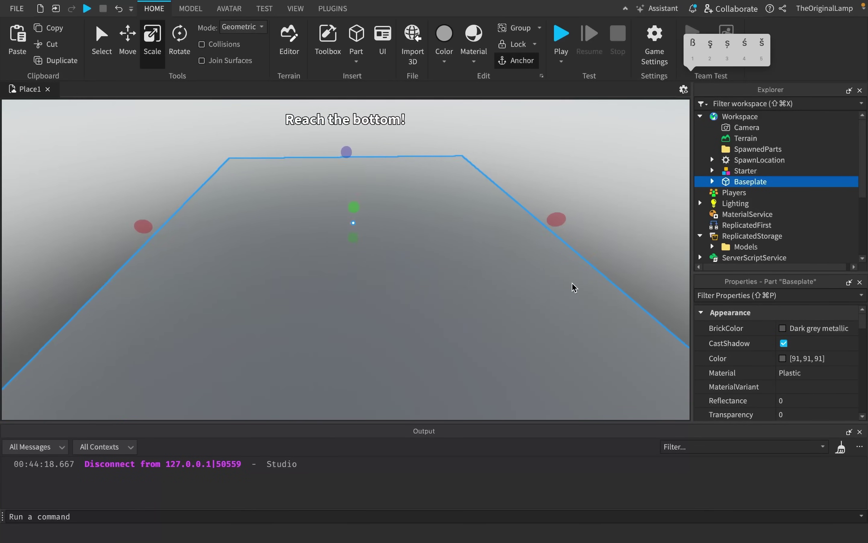
pyautogui.moveTo(516, 209); pyautogui.dragTo(370, 223)
pyautogui.moveTo(316, 157); pyautogui.dragTo(318, 192)
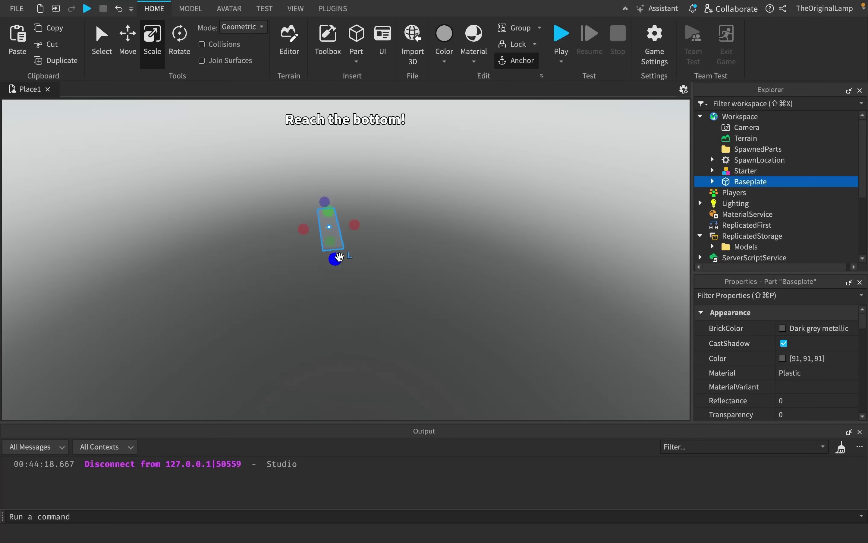
pyautogui.scroll(5, 339, 243)
pyautogui.moveTo(339, 243); pyautogui.dragTo(388, 169, button='right')
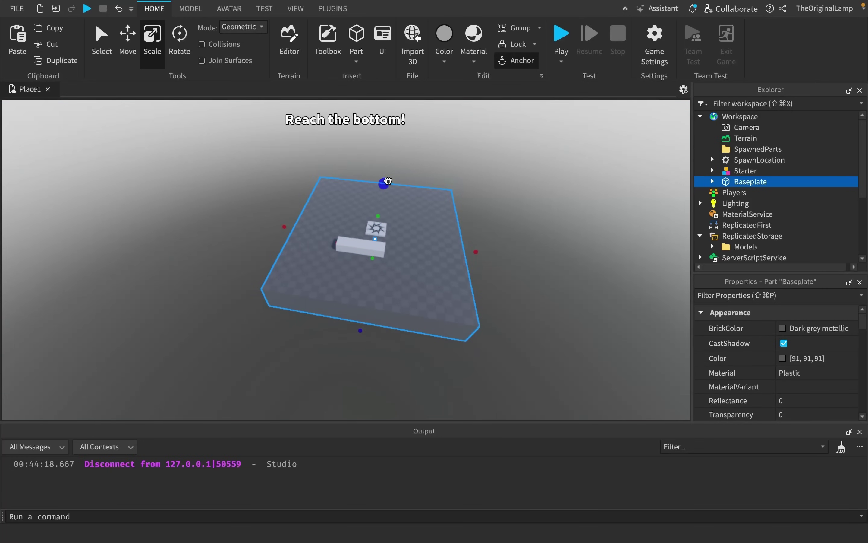
# Step: Select the Starter model and focus the camera on it
pyautogui.click(746, 170)
pyautogui.press('f')
pyautogui.scroll(-5, 782, 376)
pyautogui.scroll(-4, 784, 375)
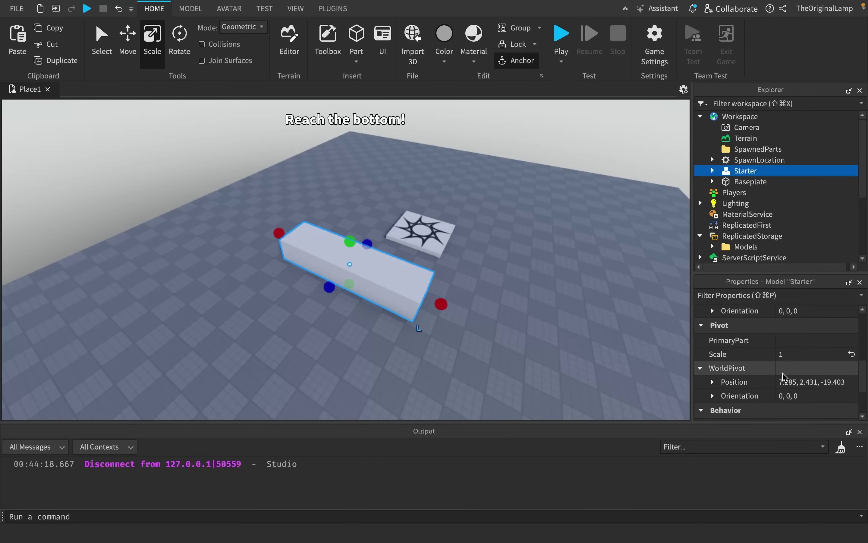
pyautogui.scroll(5, 784, 375)
pyautogui.scroll(-2, 783, 375)
pyautogui.scroll(3, 783, 376)
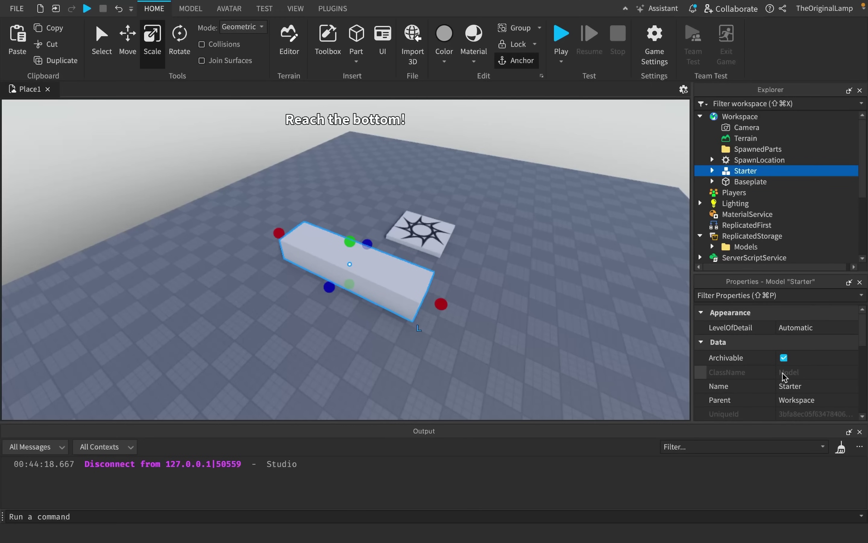
# Step: Expand Starter, tidy the Explorer folders, and expand ServerScriptService to reveal its script
pyautogui.click(711, 171)
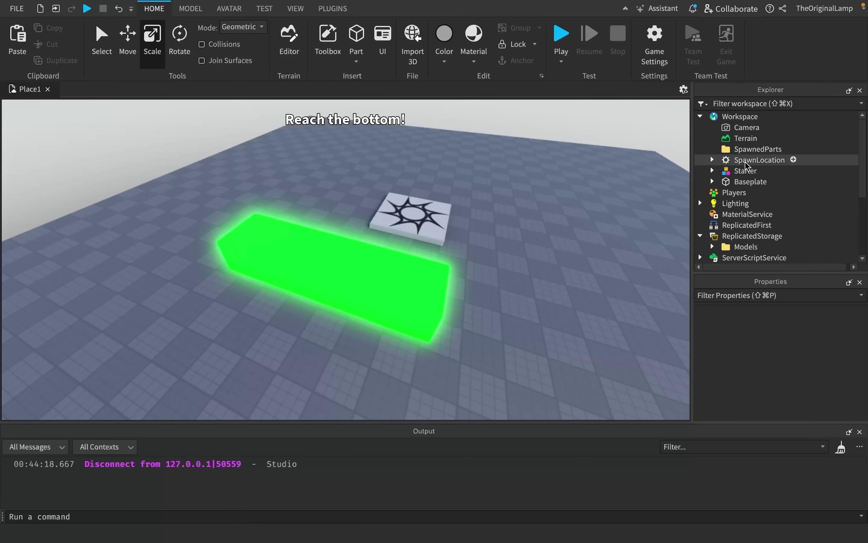
pyautogui.scroll(-1, 743, 181)
pyautogui.click(700, 207)
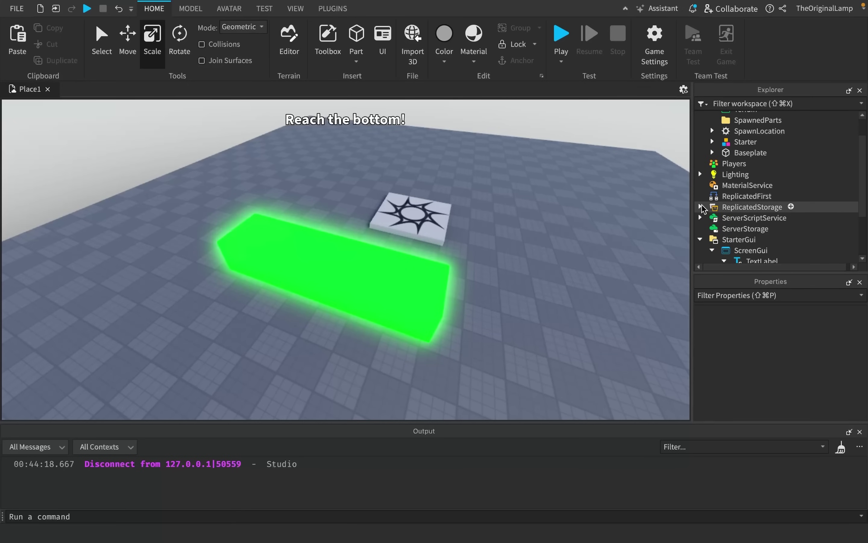
pyautogui.scroll(-1, 704, 241)
pyautogui.click(700, 222)
pyautogui.click(699, 189)
pyautogui.click(700, 189)
pyautogui.click(700, 200)
# Step: Open the ServerScriptService script and review its leaderstats folder and Wins value code
pyautogui.doubleClick(743, 211)
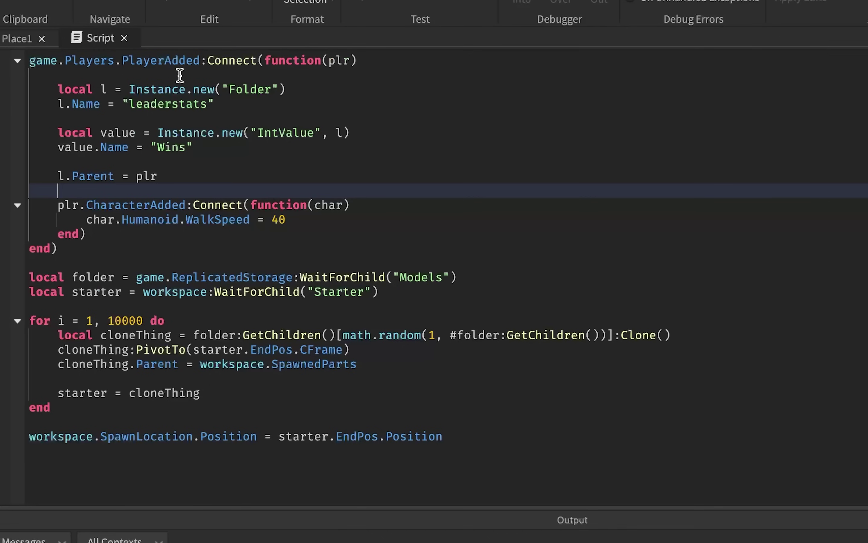
pyautogui.moveTo(127, 97); pyautogui.dragTo(208, 105)
pyautogui.click(198, 114)
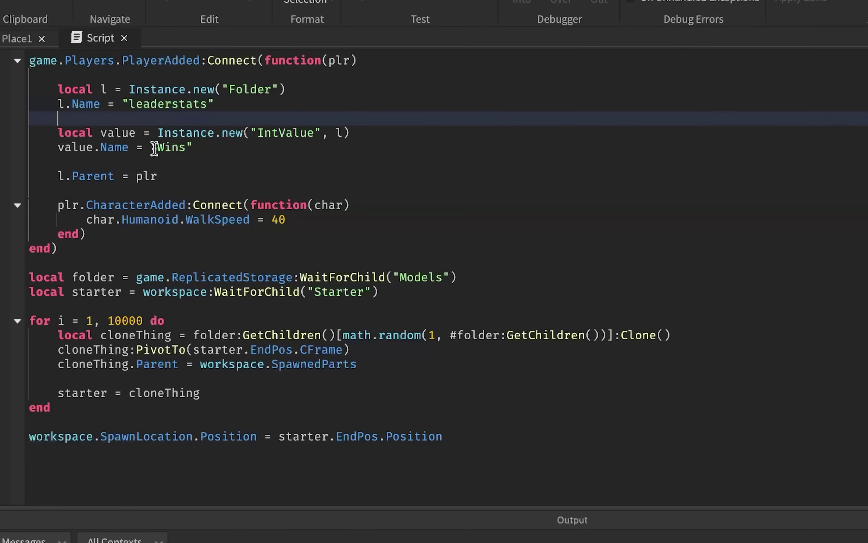
pyautogui.moveTo(152, 148); pyautogui.dragTo(202, 153)
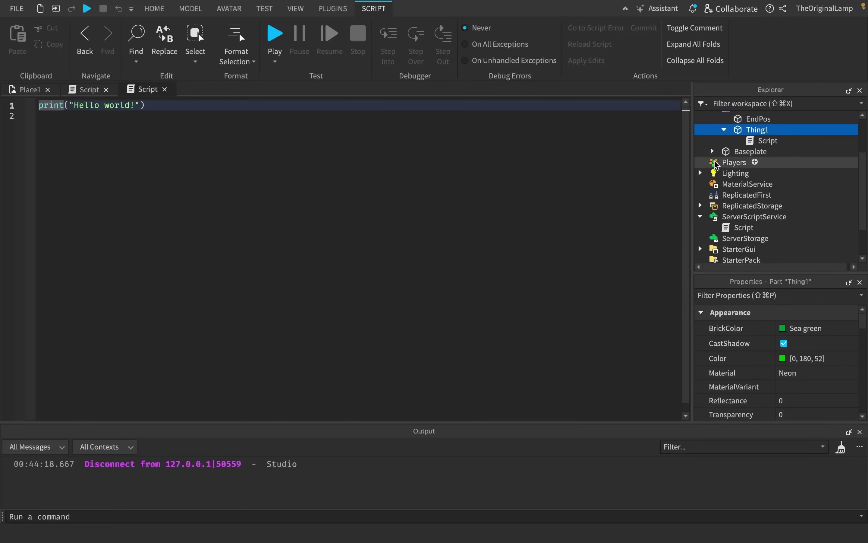
# Step: Expand ReplicatedStorage > Models > Model6 in the Explorer
pyautogui.scroll(-2, 728, 201)
pyautogui.click(699, 187)
pyautogui.click(712, 197)
pyautogui.scroll(-2, 739, 229)
pyautogui.scroll(-1, 725, 222)
pyautogui.click(733, 229)
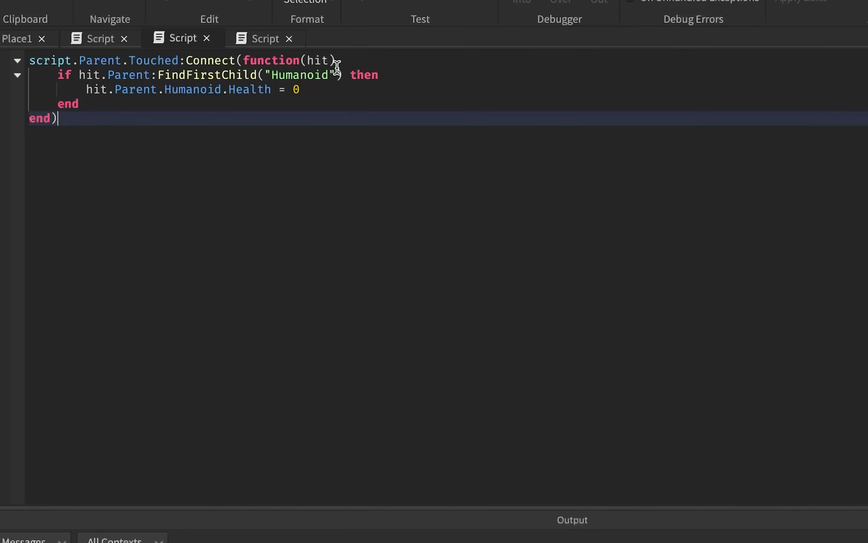
# Step: Replace the Health line with game.Players:GetPlayerFromCharacter(hit.Parent).leaderstats.Wins.Value += 1, then Play Here
pyautogui.click(325, 102)
pyautogui.click(341, 91)
pyautogui.moveTo(341, 91)
pyautogui.mouseDown()
pyautogui.moveTo(122, 78)
pyautogui.moveTo(86, 89)
pyautogui.mouseUp()
pyautogui.click(137, 90)
pyautogui.write('game.Players:')
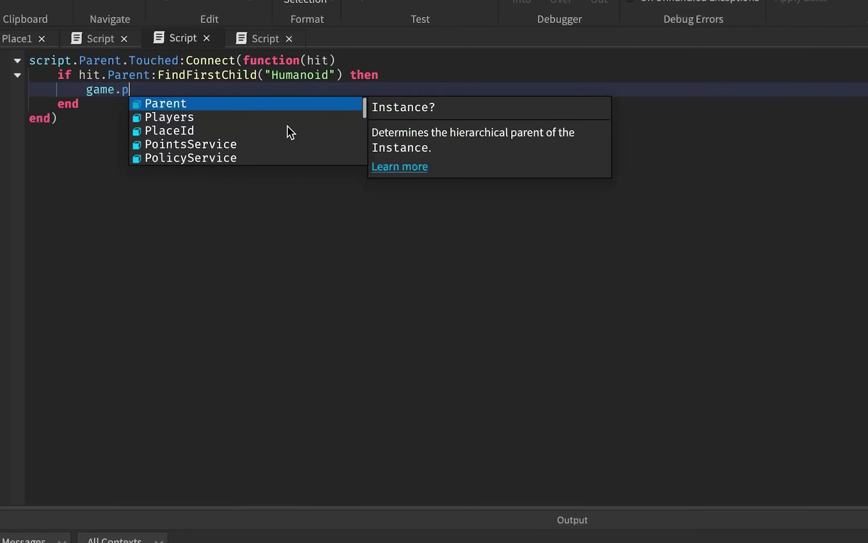
pyautogui.write('GetPl')
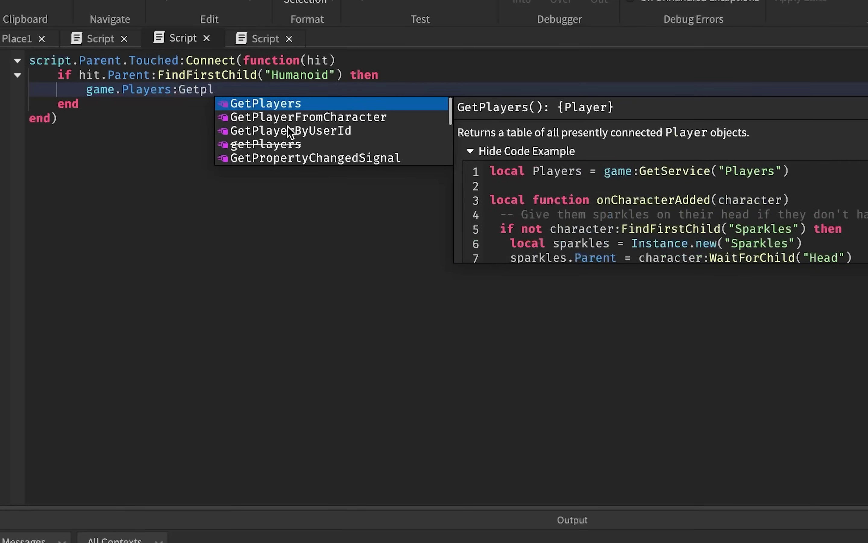
pyautogui.click(304, 115)
pyautogui.write('hit.Parent')
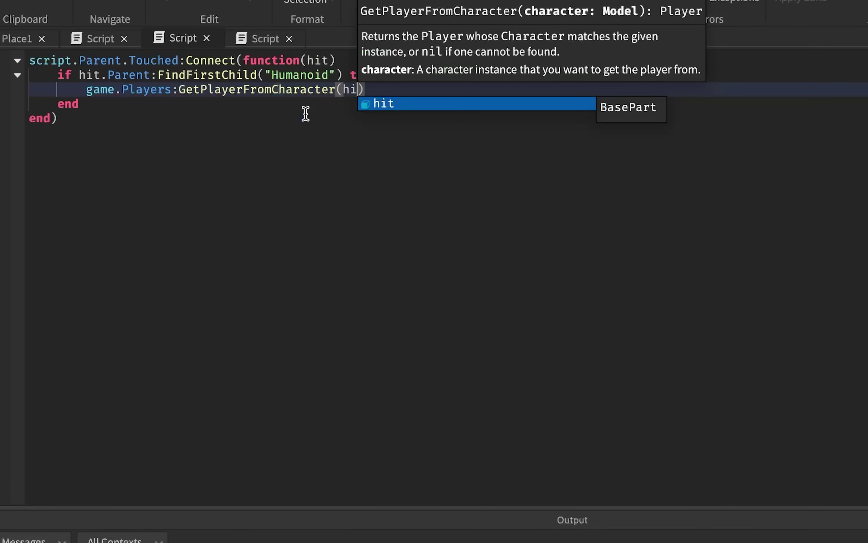
pyautogui.write(').leaderstats.Wins.Value +=')
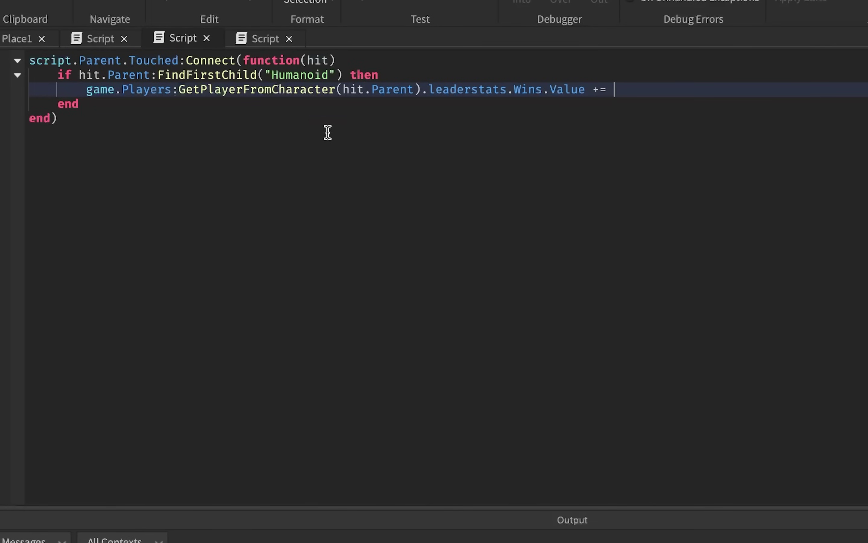
pyautogui.write('1')
pyautogui.click(561, 61)
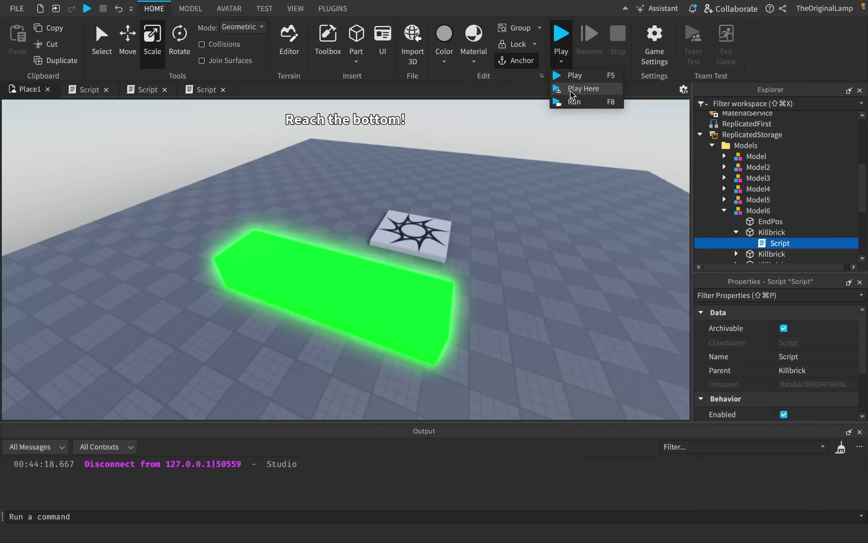
pyautogui.click(571, 92)
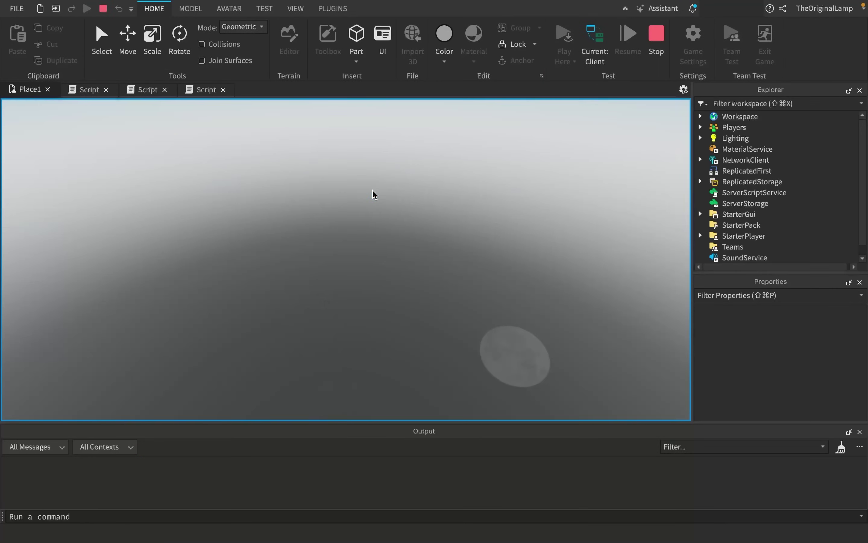
# Step: Walk and jump on the green win pad so Wins rises, then view along the obby
pyautogui.press('w')
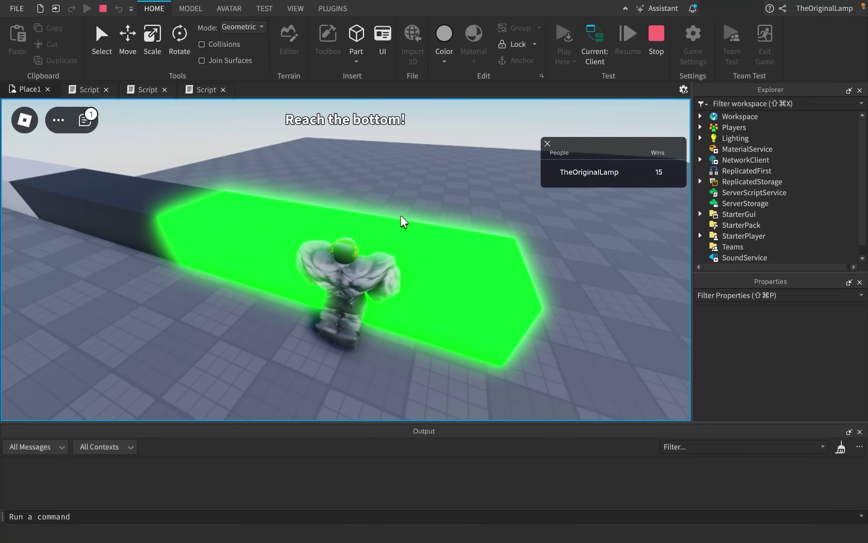
pyautogui.press('space')
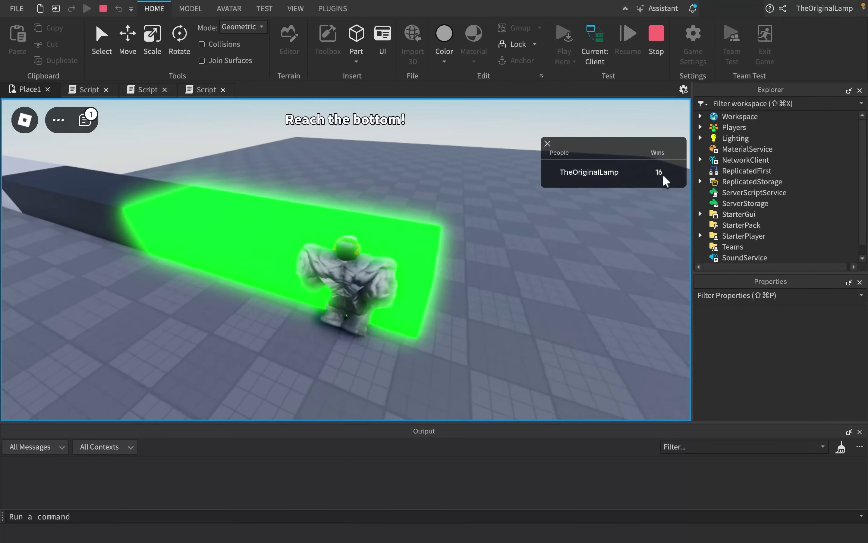
pyautogui.press('space')
pyautogui.moveTo(399, 274); pyautogui.dragTo(445, 275, button='right')
pyautogui.moveTo(496, 244); pyautogui.dragTo(496, 243, button='right')
pyautogui.scroll(5, 432, 218)
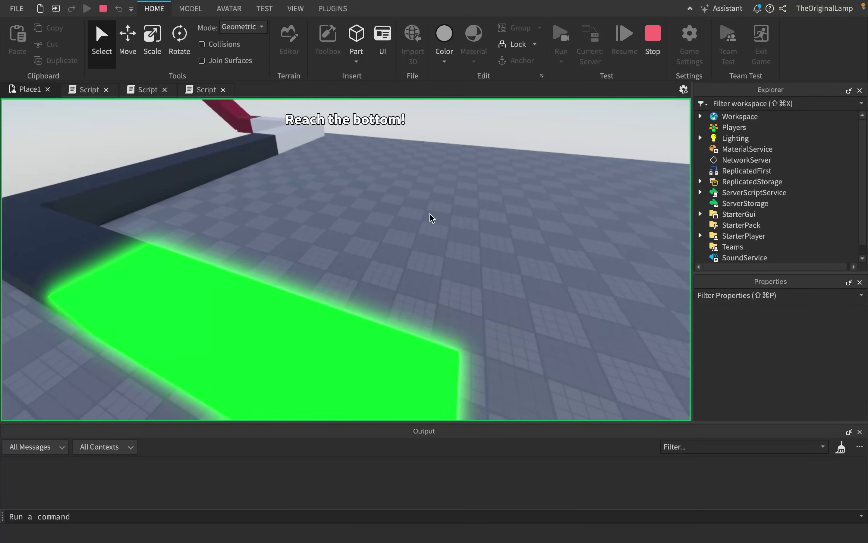
pyautogui.scroll(-5, 430, 217)
pyautogui.scroll(3, 457, 237)
pyautogui.moveTo(458, 238); pyautogui.dragTo(492, 232, button='right')
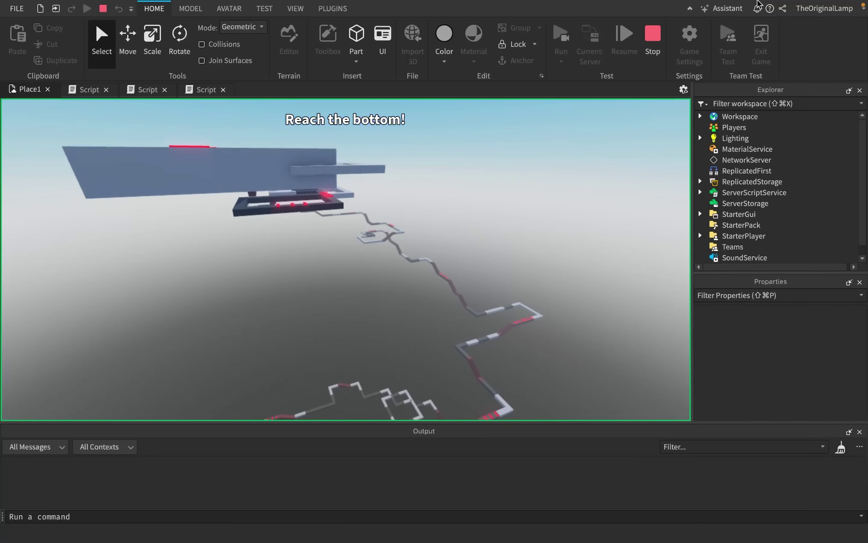
# Step: Stop the playtest and bring up the generation loop script
pyautogui.click(653, 46)
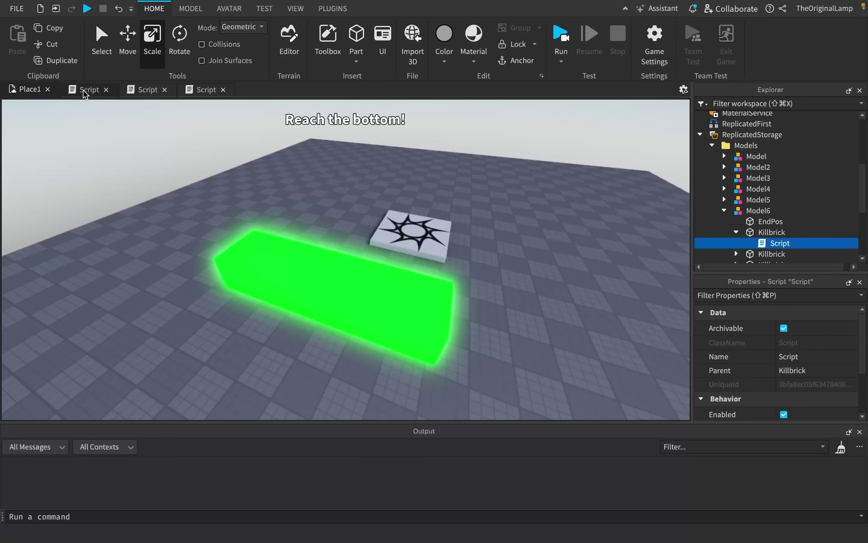
pyautogui.click(83, 90)
pyautogui.click(147, 90)
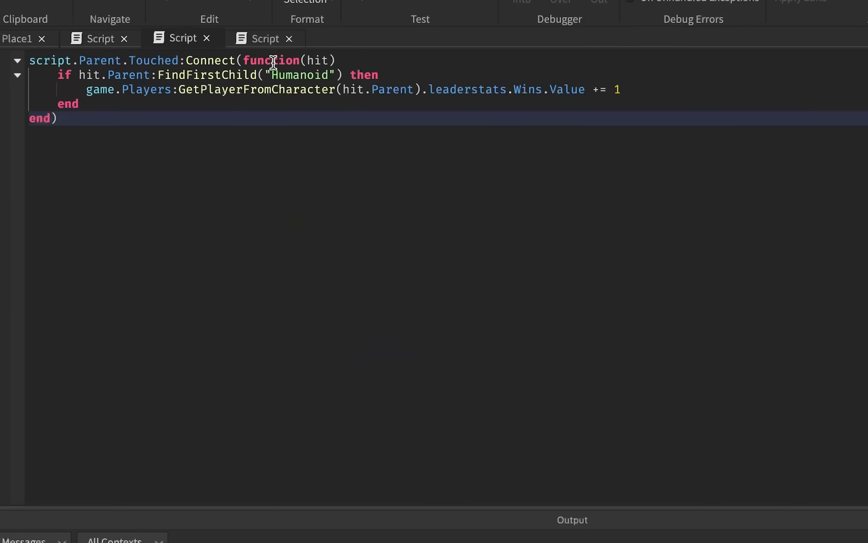
pyautogui.click(210, 91)
pyautogui.click(193, 39)
pyautogui.click(101, 34)
# Step: Change the generation for-loop limit from 10000 to 5000
pyautogui.moveTo(136, 321); pyautogui.dragTo(120, 320)
pyautogui.click(144, 320)
pyautogui.press('BackSpace')
pyautogui.press('BackSpace')
pyautogui.press('BackSpace')
pyautogui.press('BackSpace')
pyautogui.press('BackSpace')
pyautogui.write('5000')
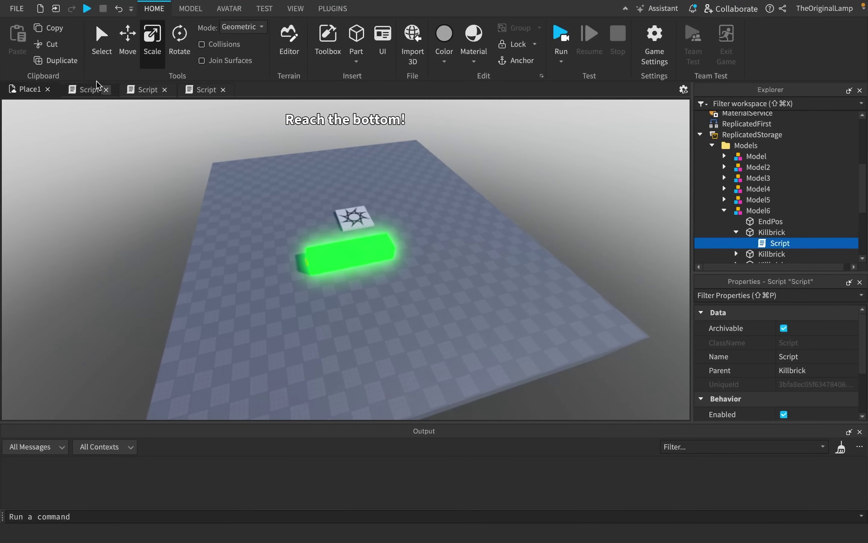
# Step: Check the generation script, then close the extra script tabs
pyautogui.click(87, 90)
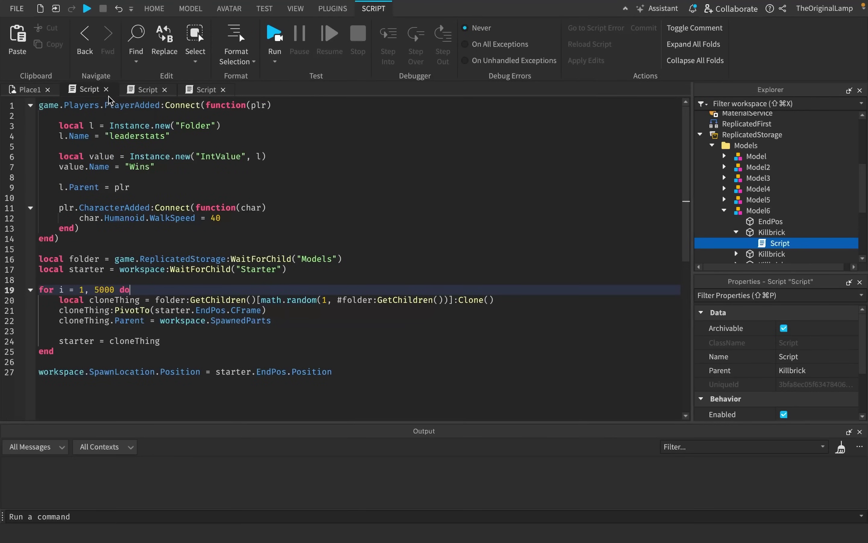
pyautogui.click(106, 89)
pyautogui.click(106, 89)
pyautogui.click(106, 89)
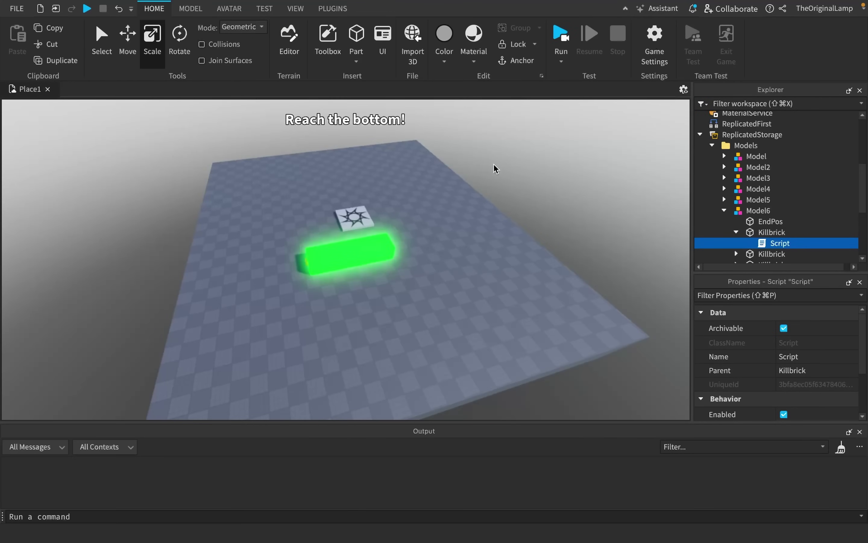
# Step: Collapse ReplicatedStorage and orbit the view over the baseplate and green brick
pyautogui.click(700, 134)
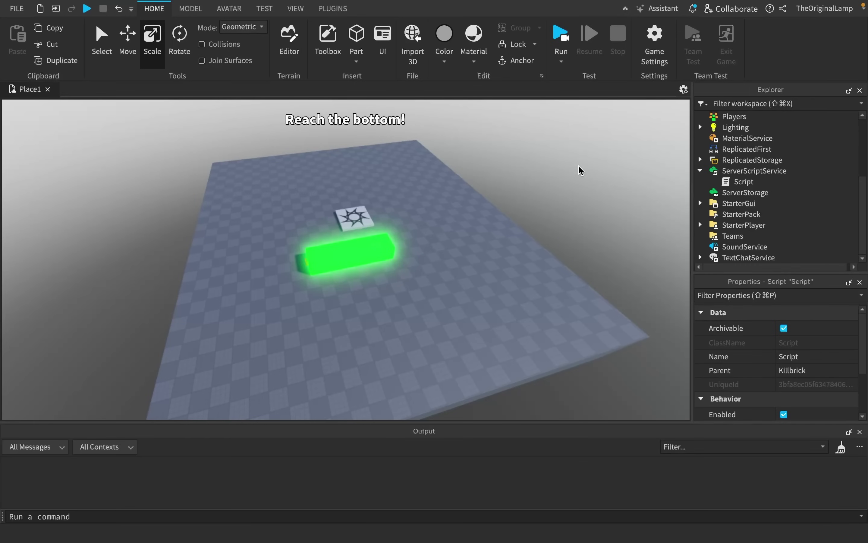
pyautogui.moveTo(581, 171); pyautogui.dragTo(597, 257, button='right')
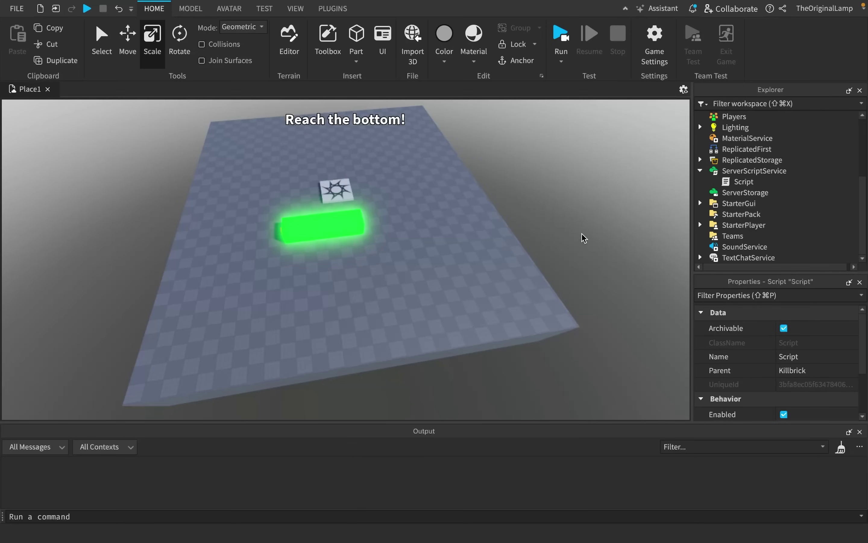
pyautogui.moveTo(597, 322); pyautogui.dragTo(598, 322, button='right')
pyautogui.moveTo(440, 287); pyautogui.dragTo(442, 289, button='right')
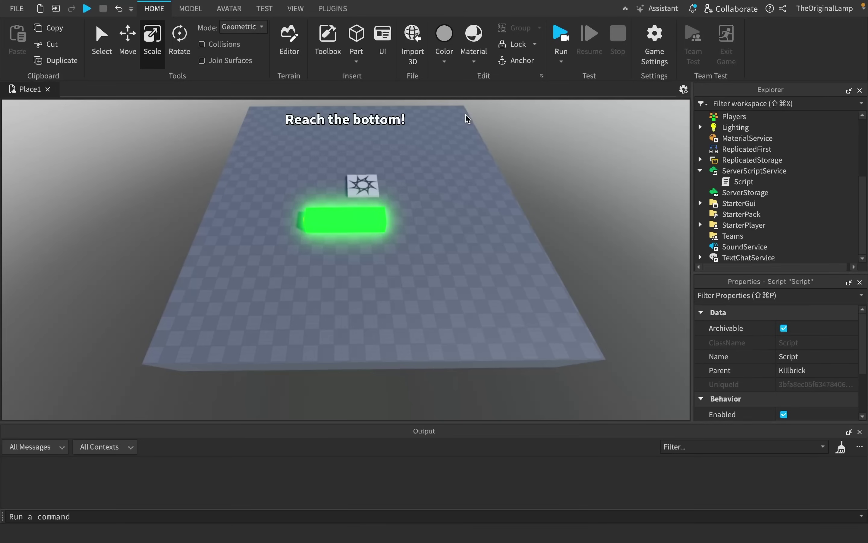
pyautogui.moveTo(467, 118); pyautogui.dragTo(466, 104, button='right')
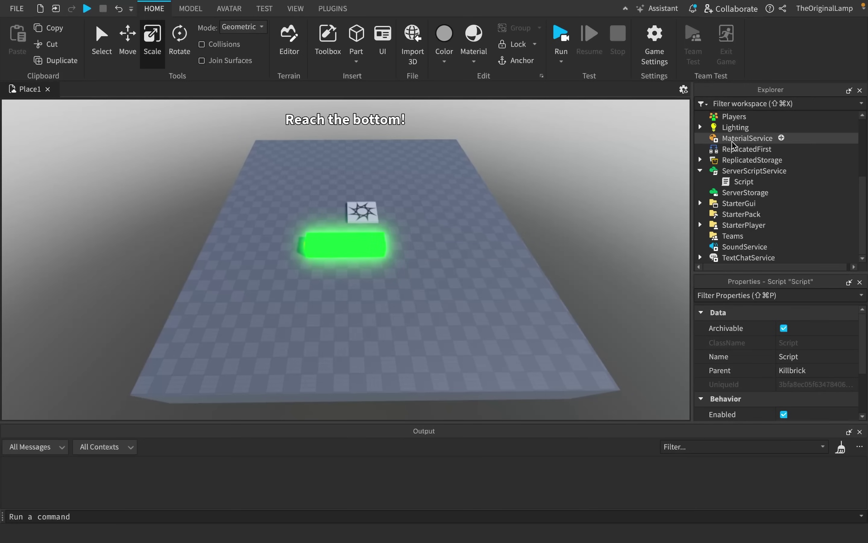
# Step: Collapse ServerScriptService, the Starter model and Workspace, then face the green pad head-on
pyautogui.click(699, 170)
pyautogui.scroll(3, 703, 170)
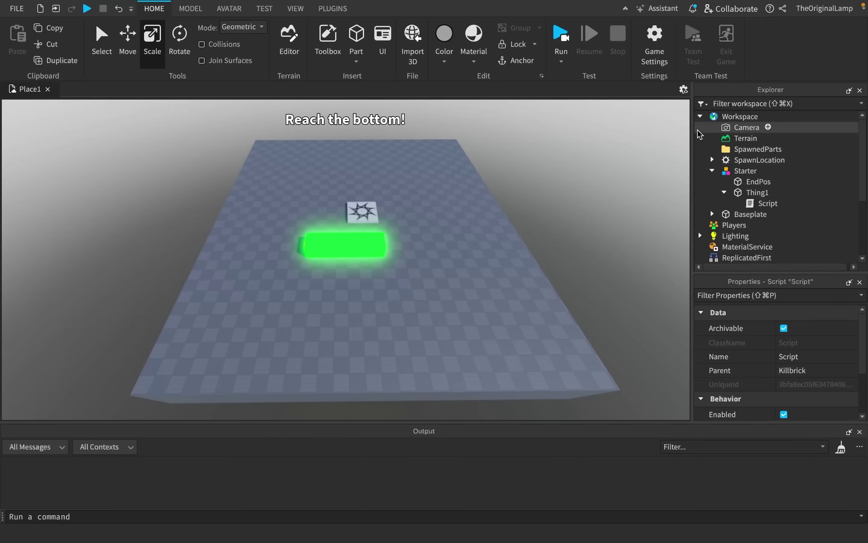
pyautogui.click(712, 171)
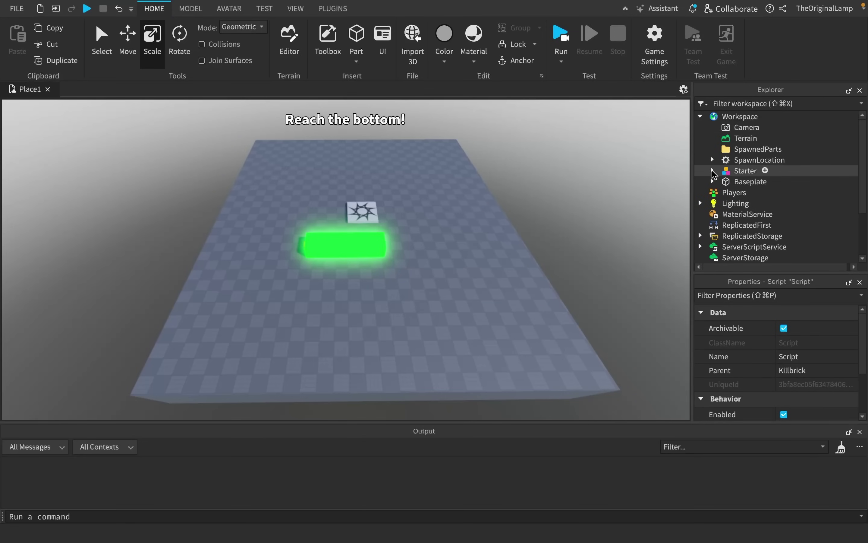
pyautogui.click(700, 116)
pyautogui.scroll(1, 542, 188)
pyautogui.scroll(5, 541, 187)
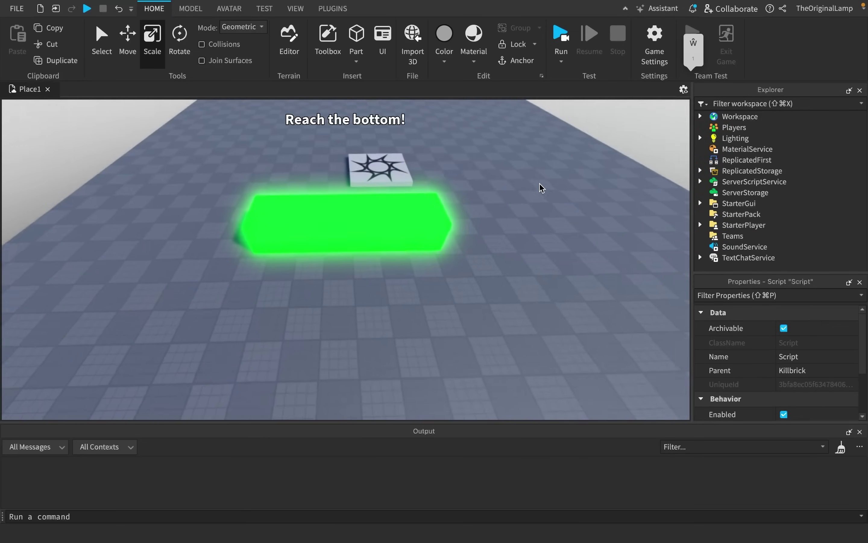
pyautogui.scroll(-5, 541, 187)
pyautogui.moveTo(542, 187); pyautogui.dragTo(541, 187, button='right')
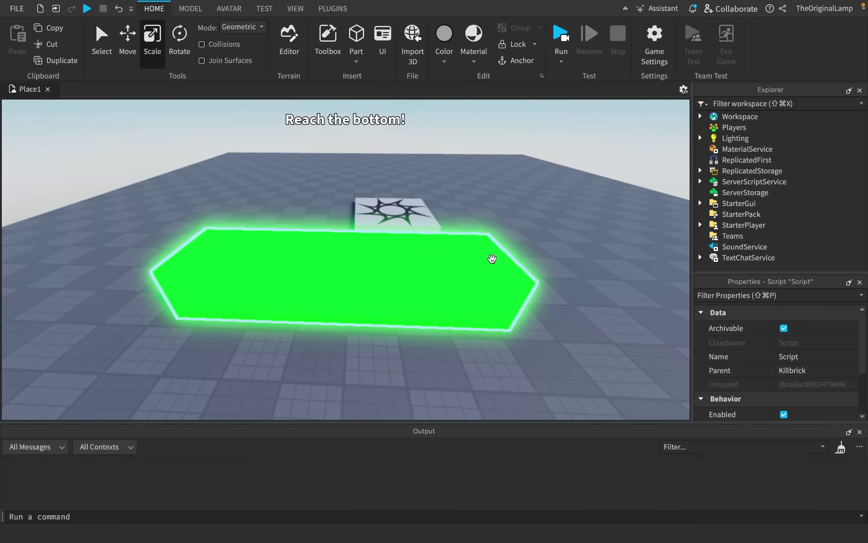
pyautogui.moveTo(556, 254); pyautogui.dragTo(557, 255, button='right')
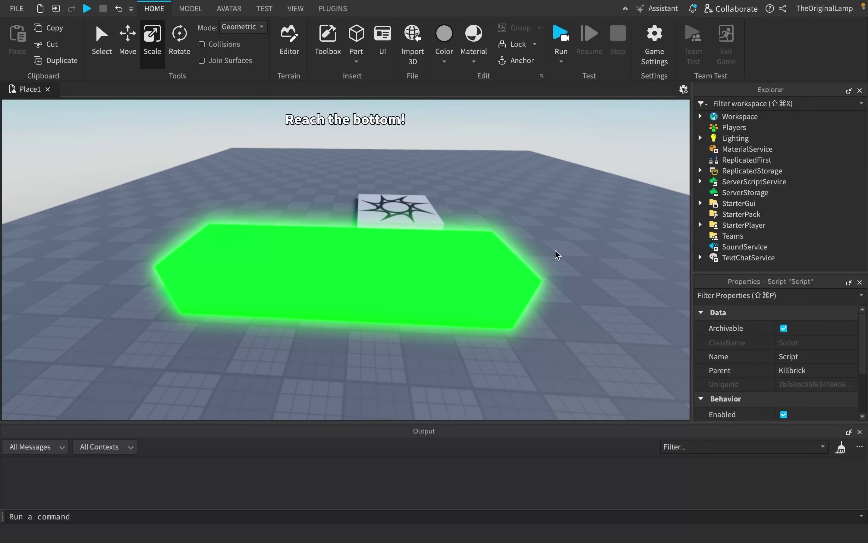